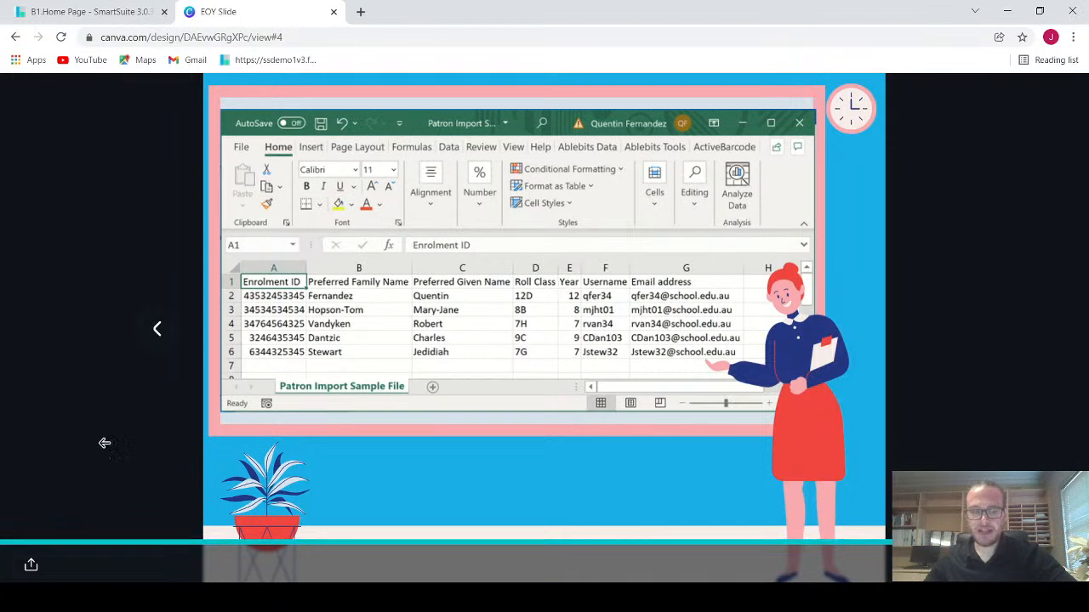
Step: Go back to the opening slide of the presentation that lists the end-of-year tasks
click(158, 341)
click(158, 340)
click(158, 340)
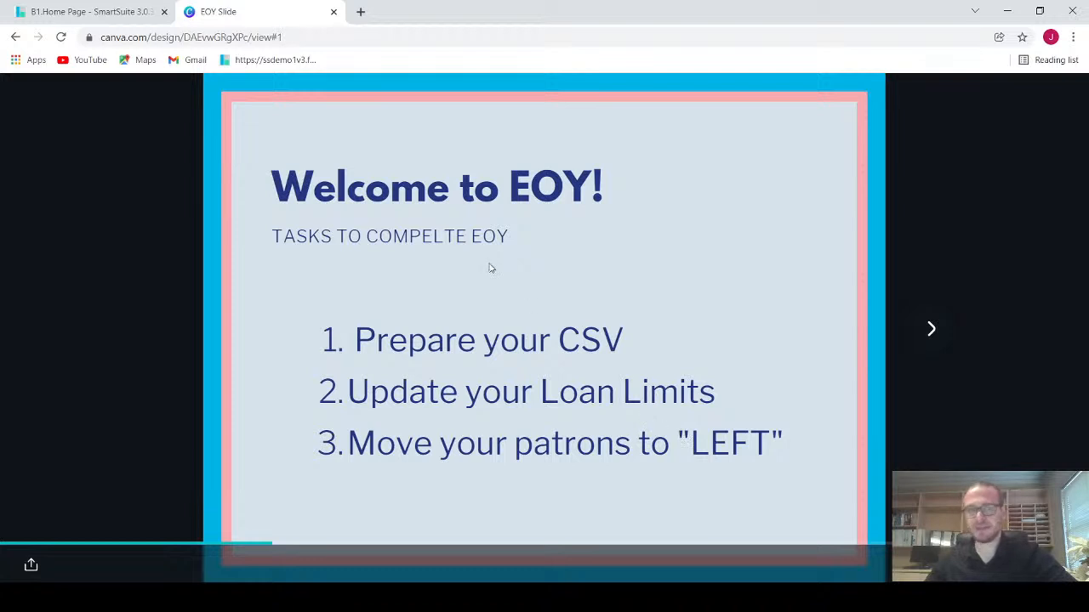
Step: Switch to the SmartSuite library site and open the Authority Editor from the configuration pages
click(61, 10)
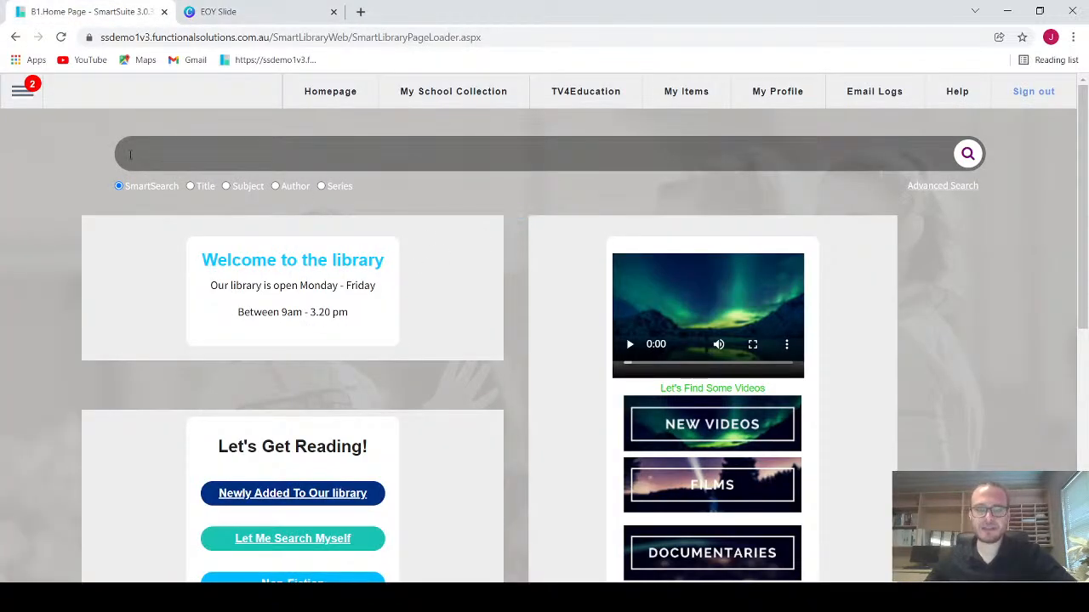
click(27, 97)
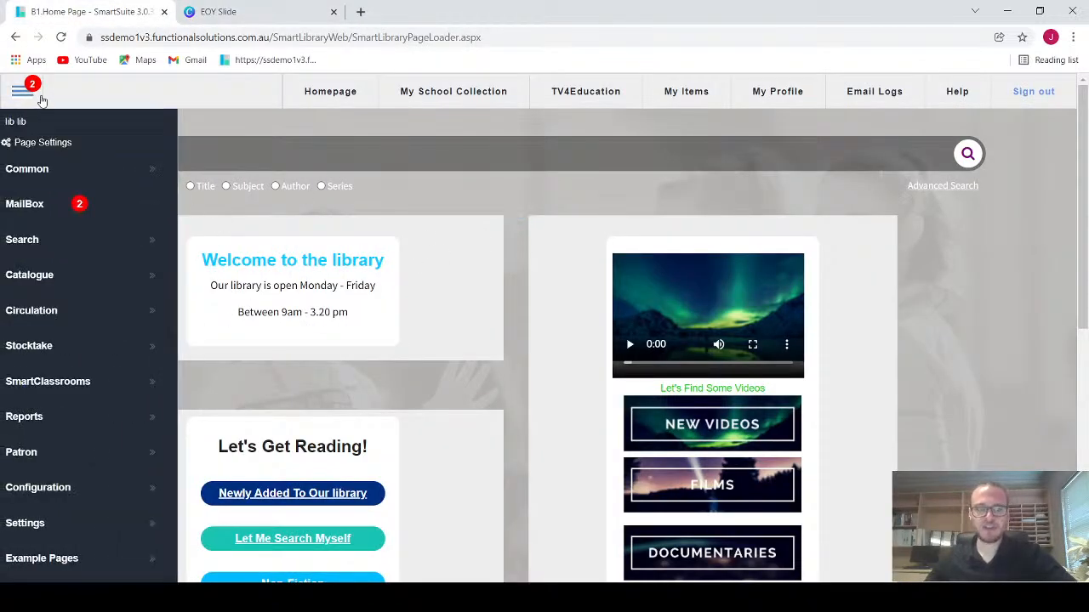
scroll(51, 256, down, 2)
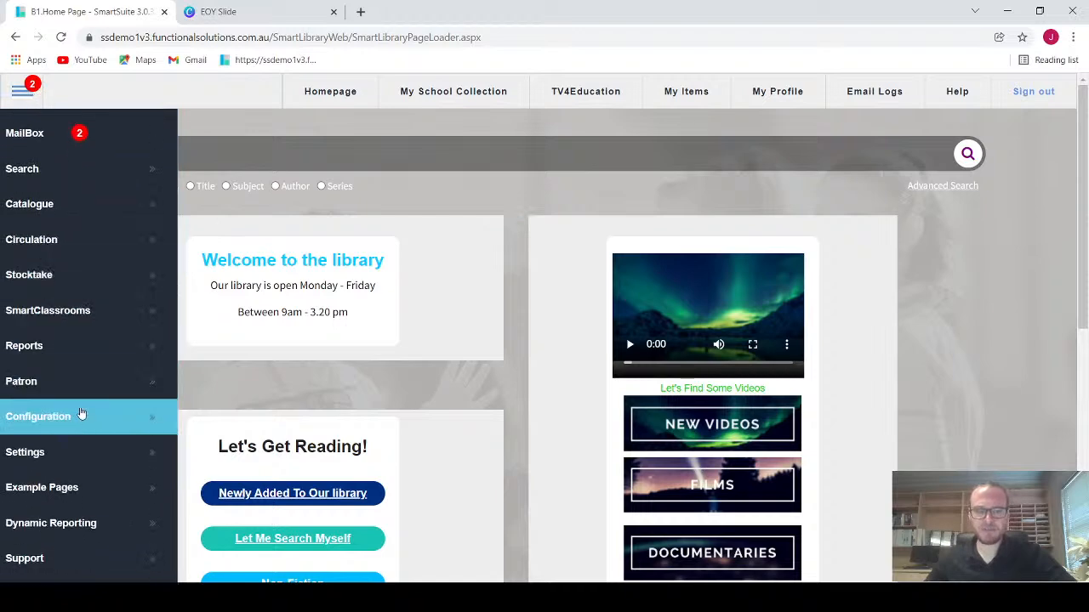
mouse_move(80, 417)
scroll(302, 453, down, 2)
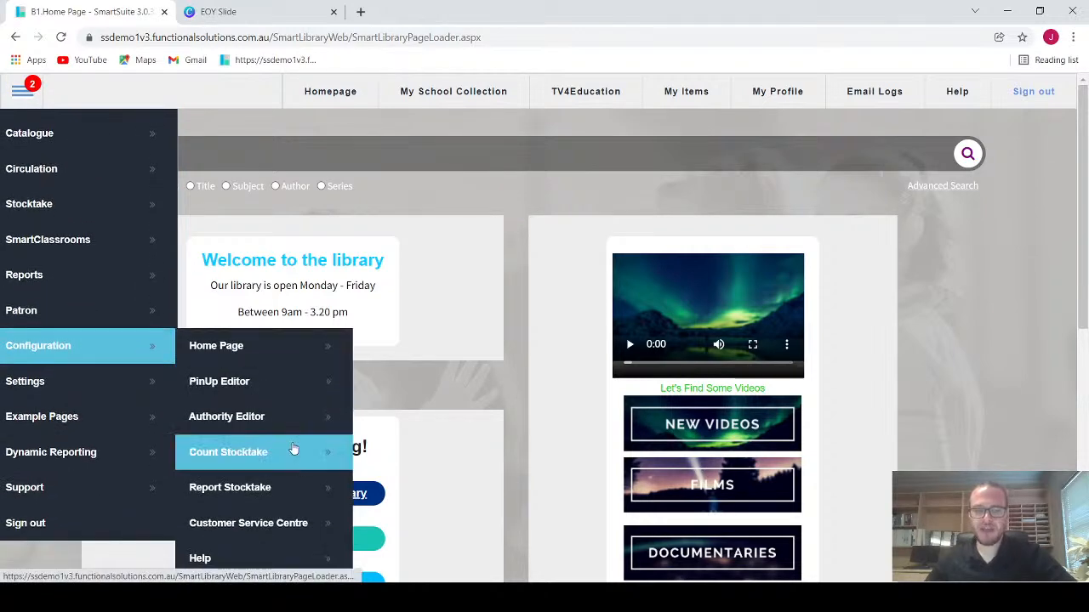
scroll(292, 445, down, 2)
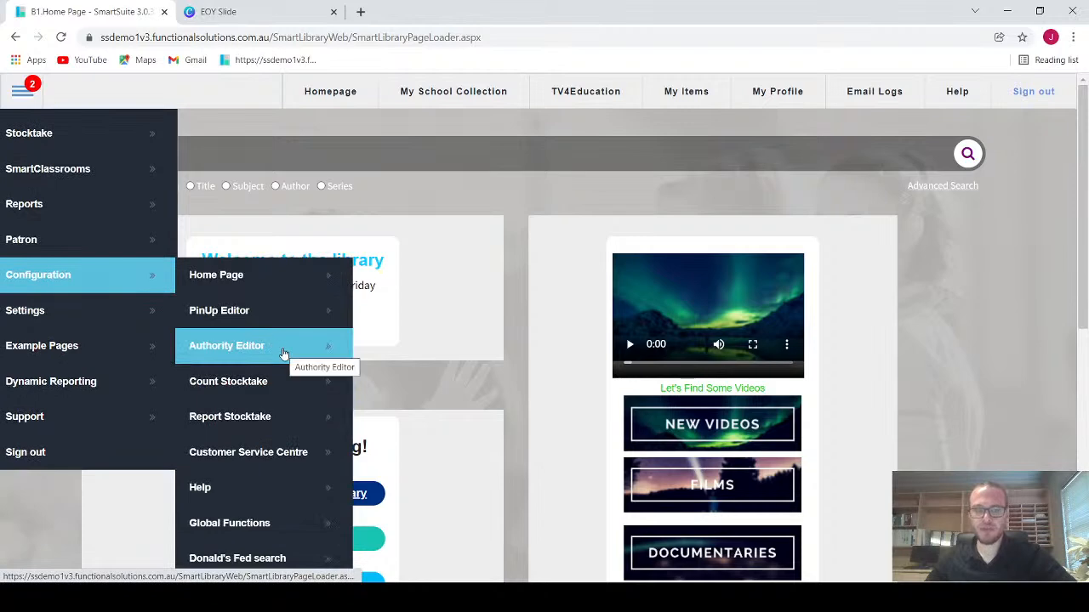
click(285, 354)
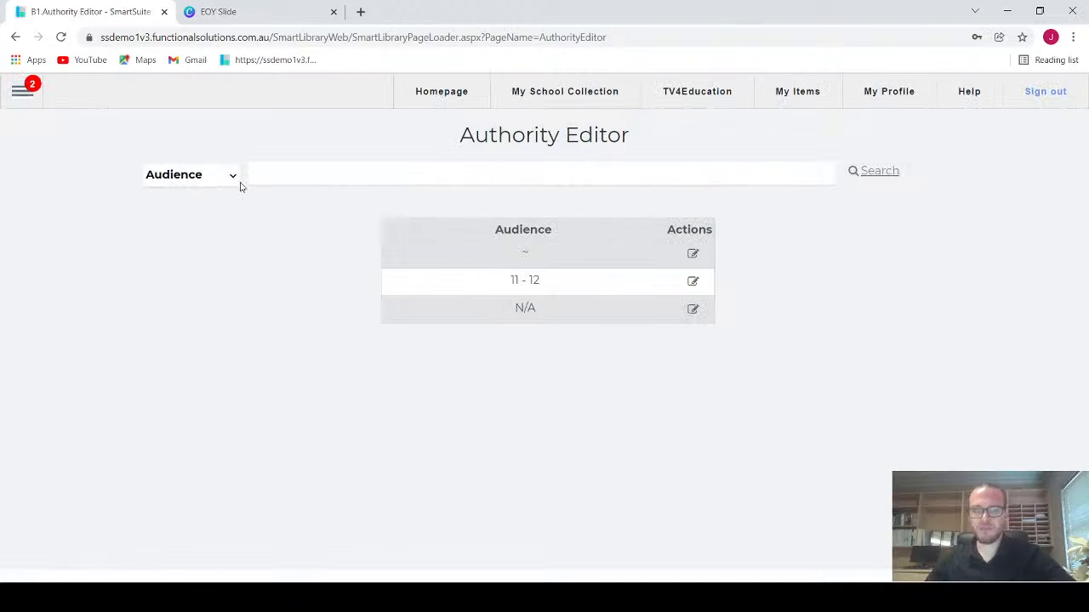
Step: Choose Classgrade as the authority category and look through its entries
click(233, 180)
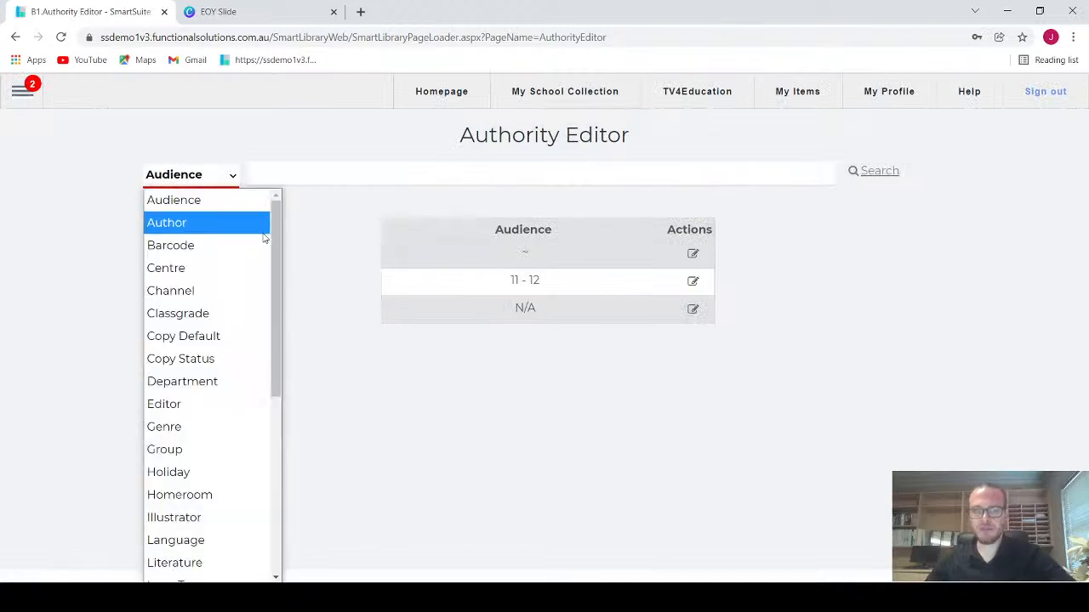
click(188, 313)
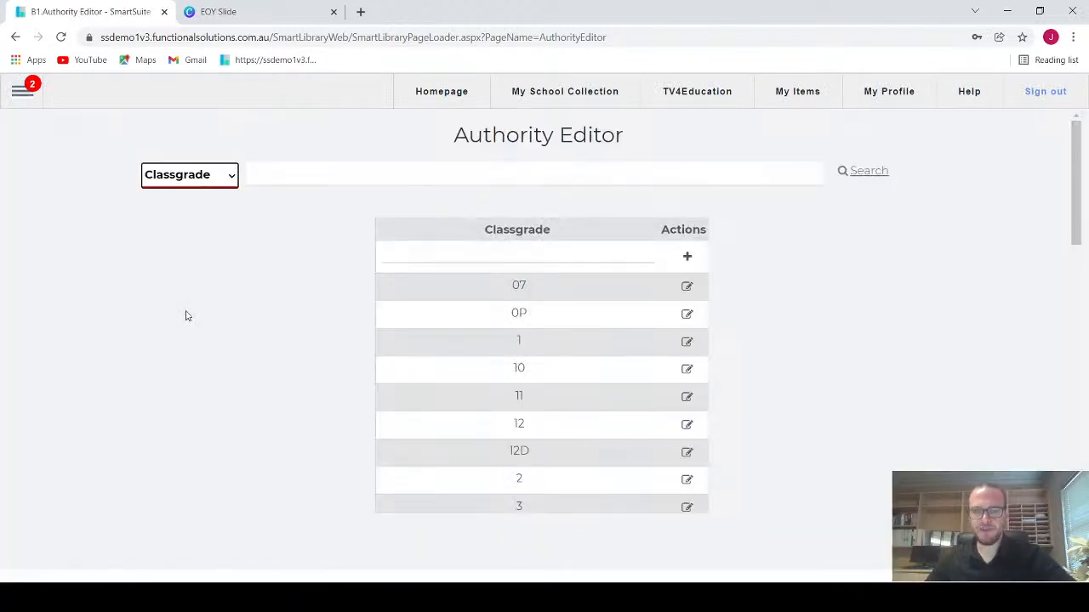
scroll(186, 315, down, 3)
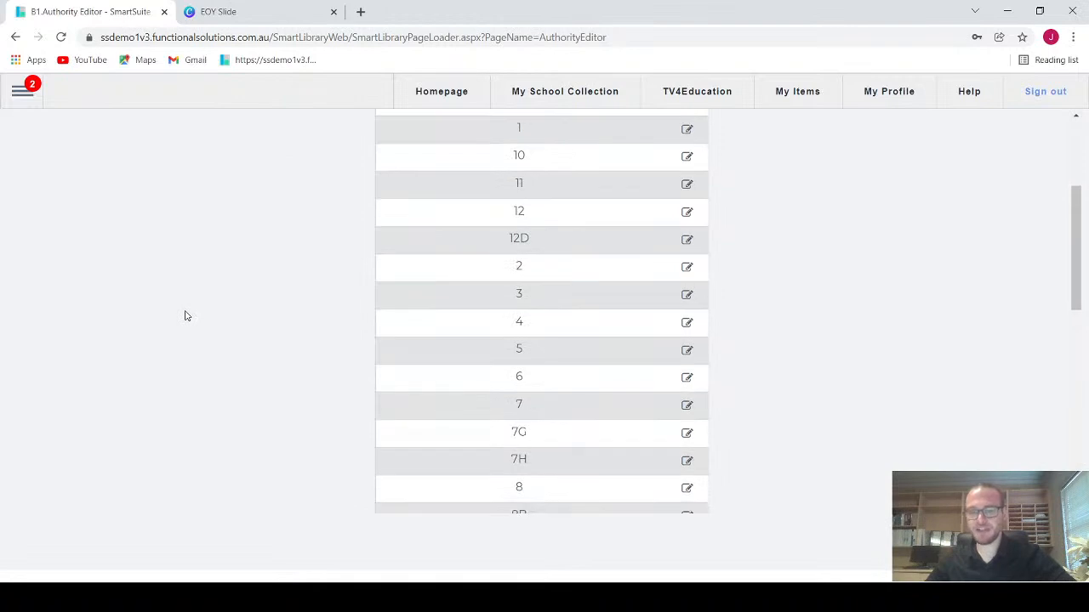
scroll(186, 315, up, 2)
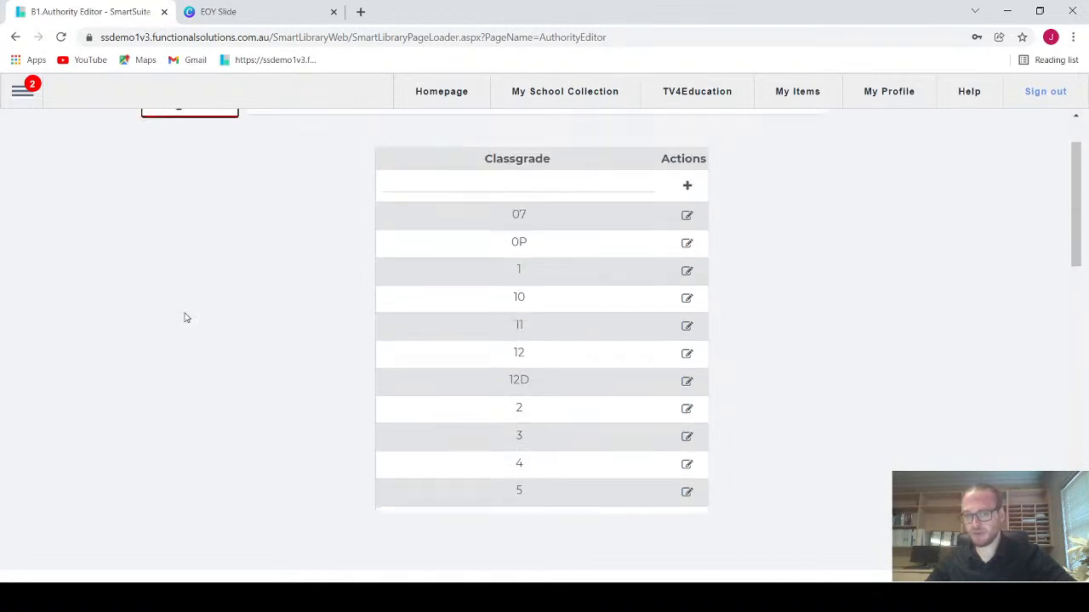
Step: Set both the Final Borrow and Expiry dates of classgrade 1 to 01/12/2022, save the record and close it
click(688, 273)
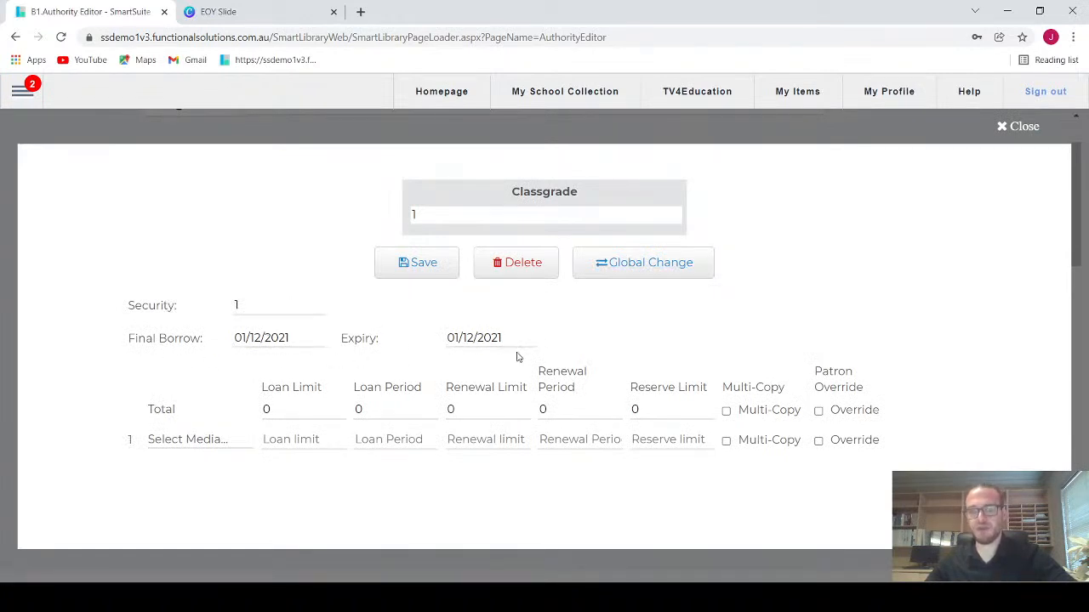
click(295, 338)
key(BackSpace)
text(2)
click(502, 338)
key(BackSpace)
text(2)
click(423, 265)
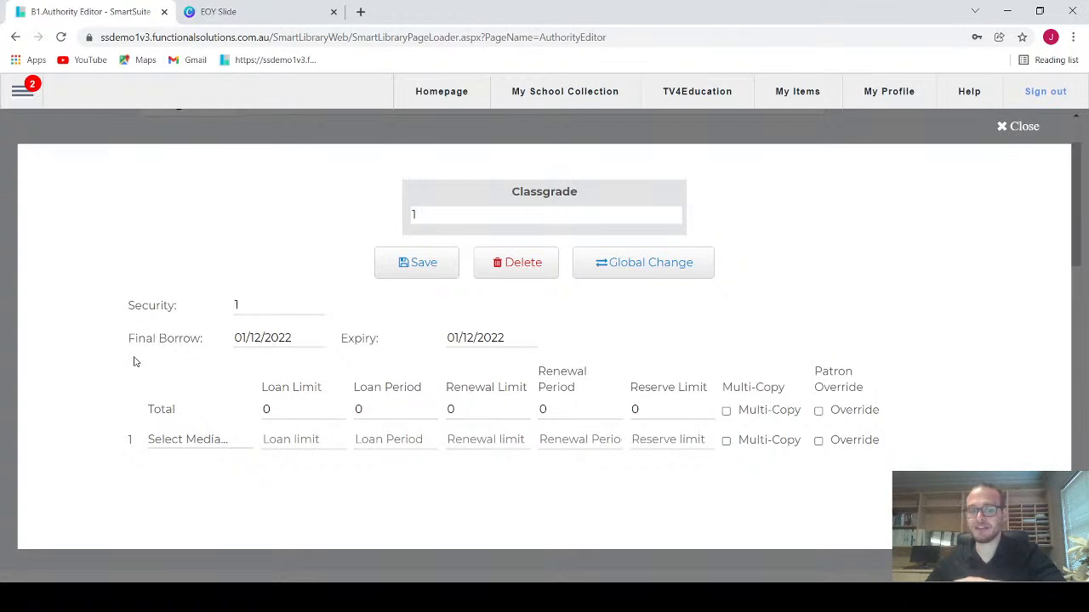
click(1012, 126)
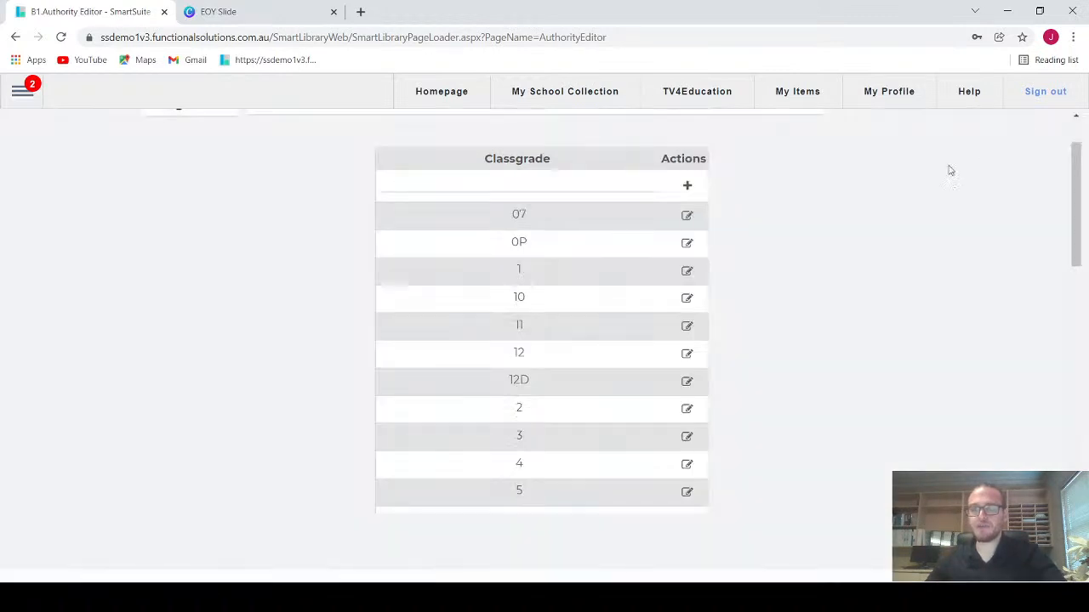
Step: Open the Global Functions page from the configuration pages
click(24, 99)
scroll(54, 318, down, 3)
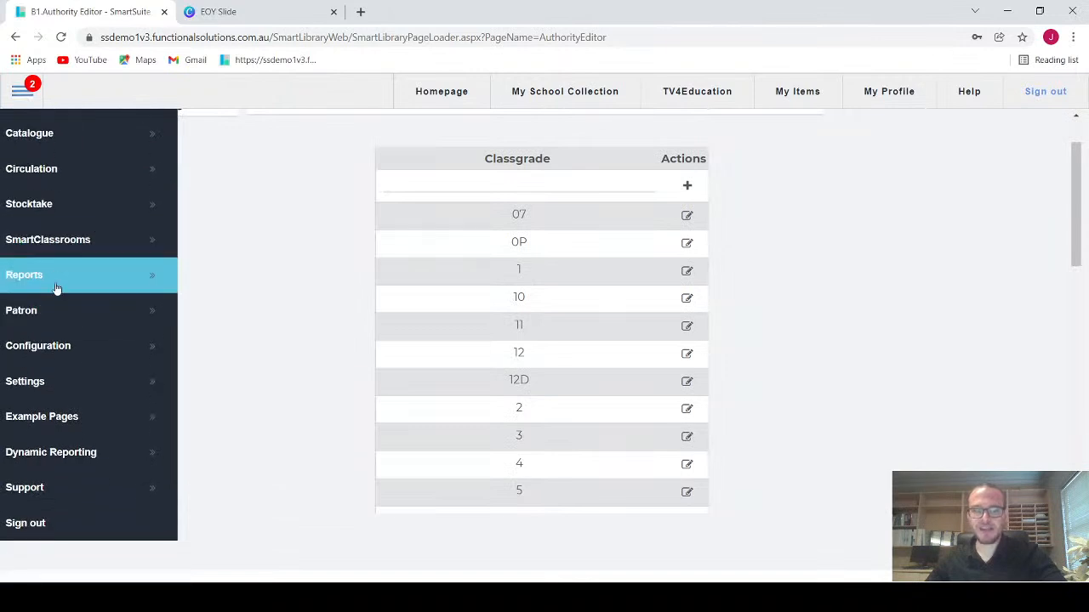
click(65, 345)
scroll(261, 469, down, 1)
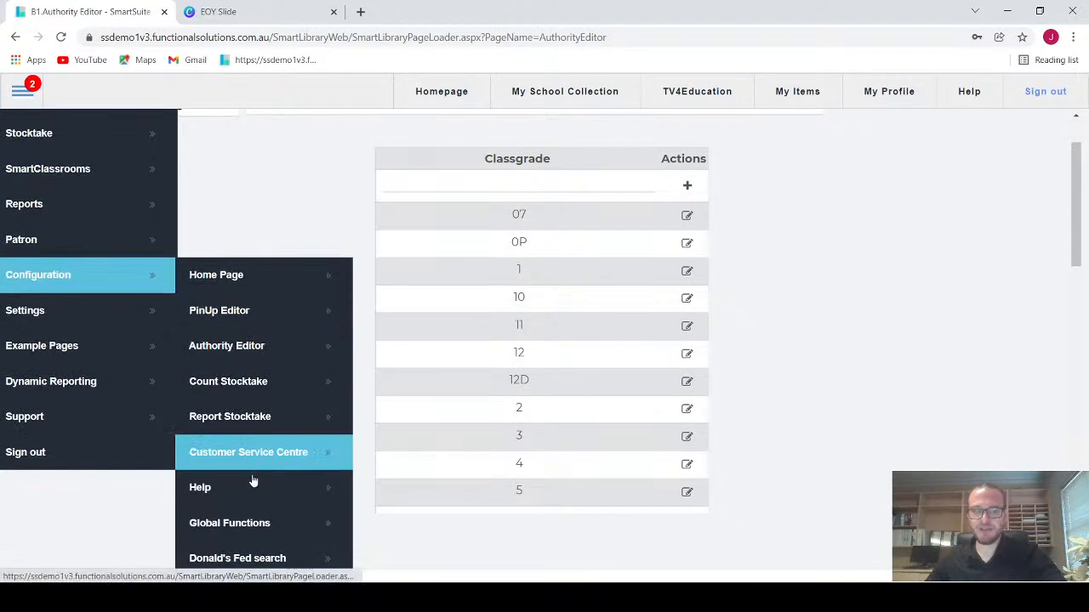
click(243, 522)
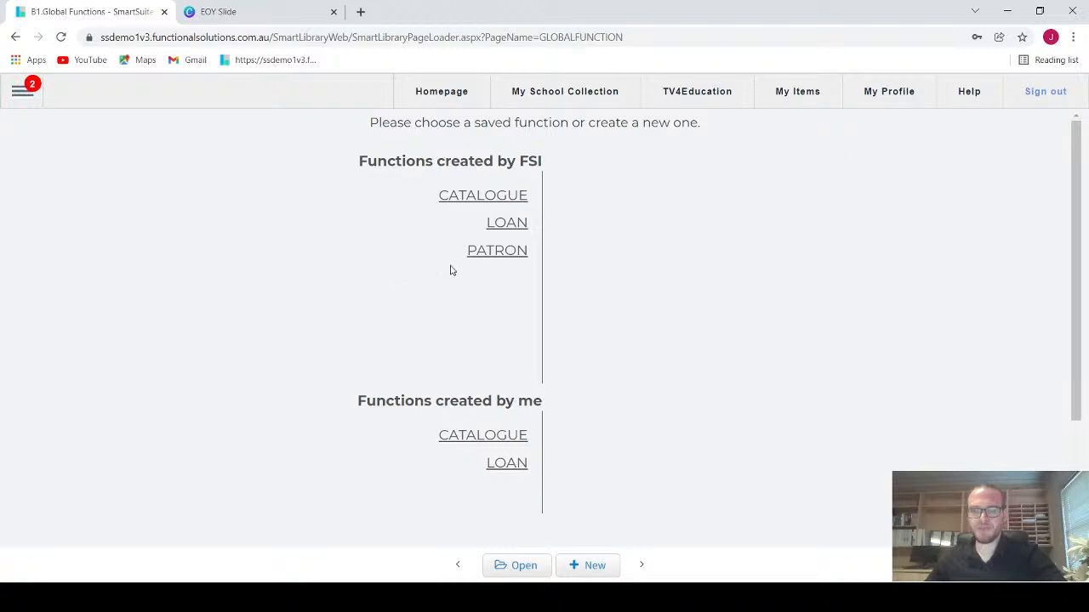
Step: Examine the saved FSI global functions available for patrons and for the catalogue
click(480, 256)
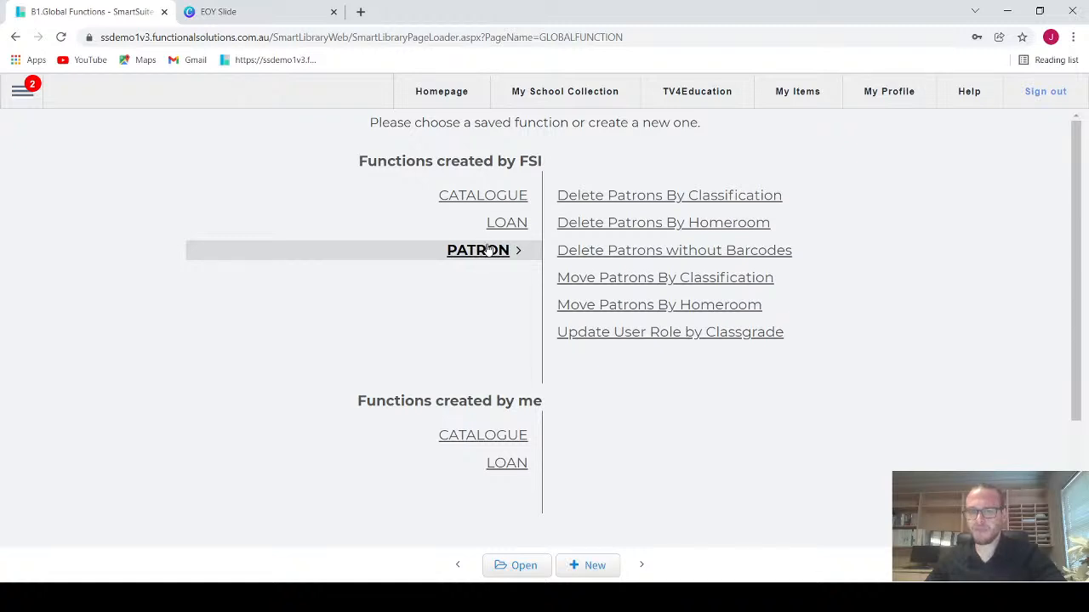
click(482, 199)
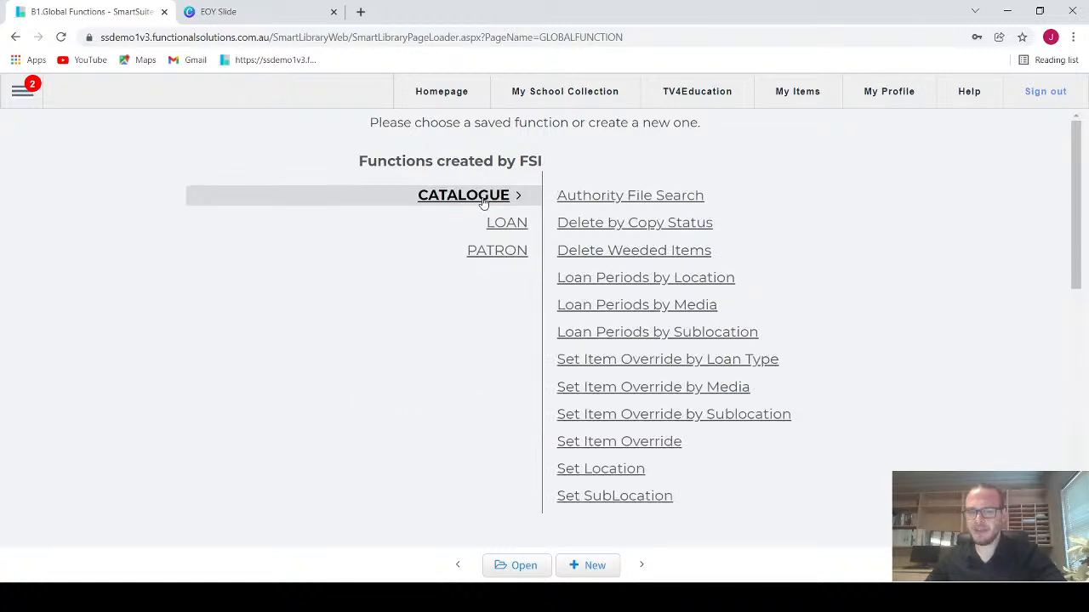
scroll(826, 287, down, 3)
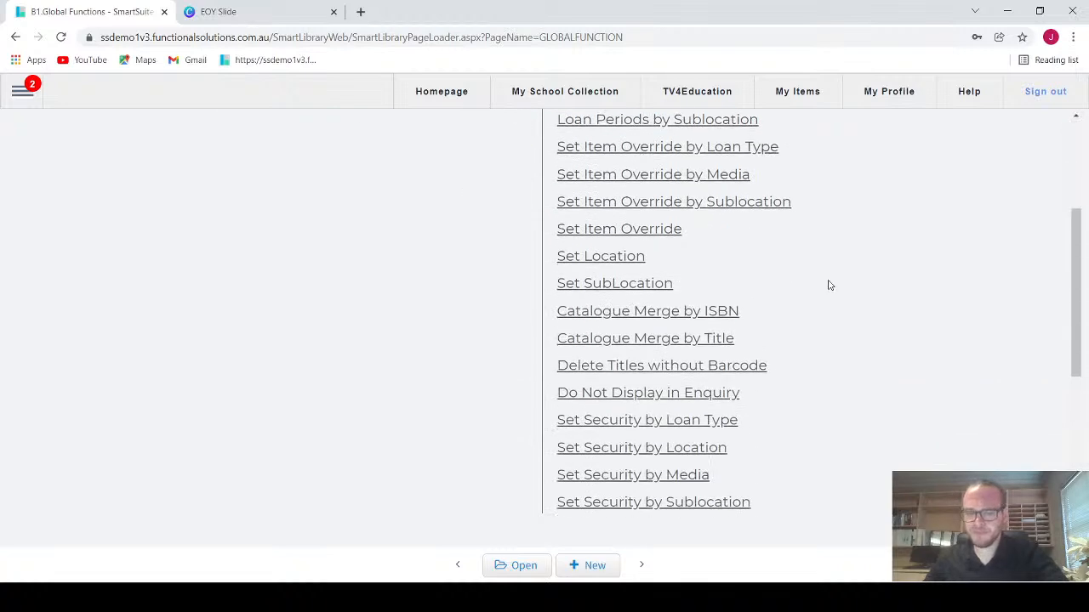
scroll(830, 287, down, 2)
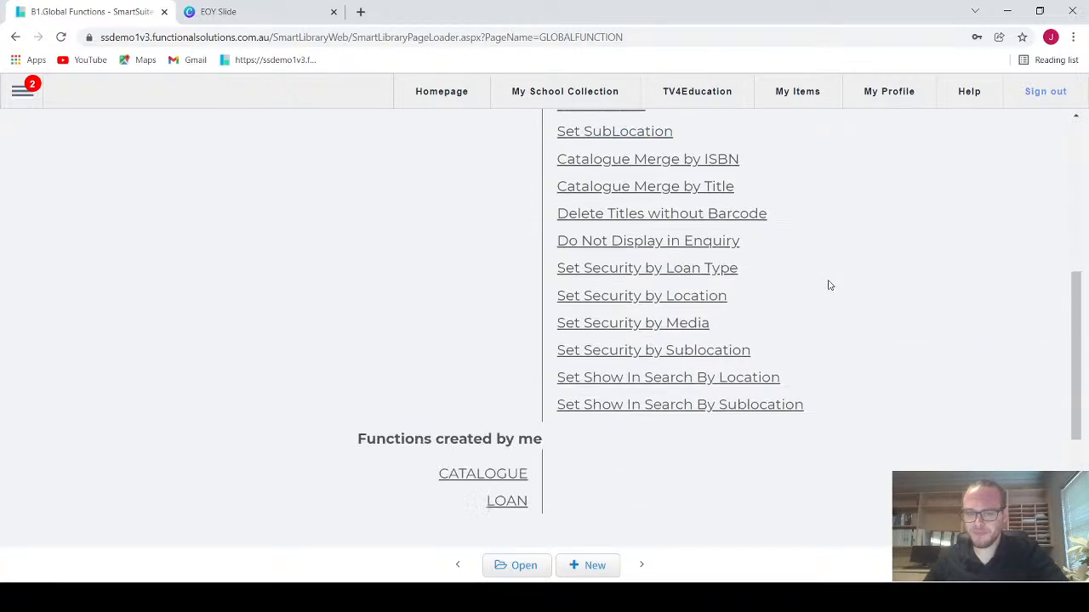
scroll(830, 287, up, 3)
scroll(829, 287, up, 3)
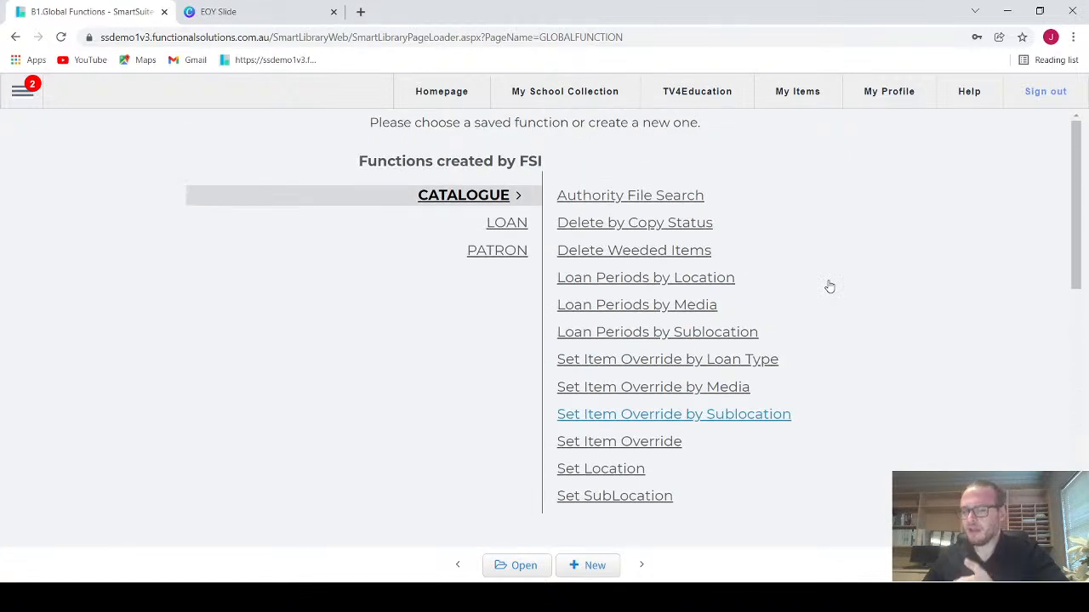
click(477, 251)
scroll(348, 270, down, 1)
scroll(345, 270, up, 1)
Step: Return from Global Functions to the Authority Editor
click(10, 100)
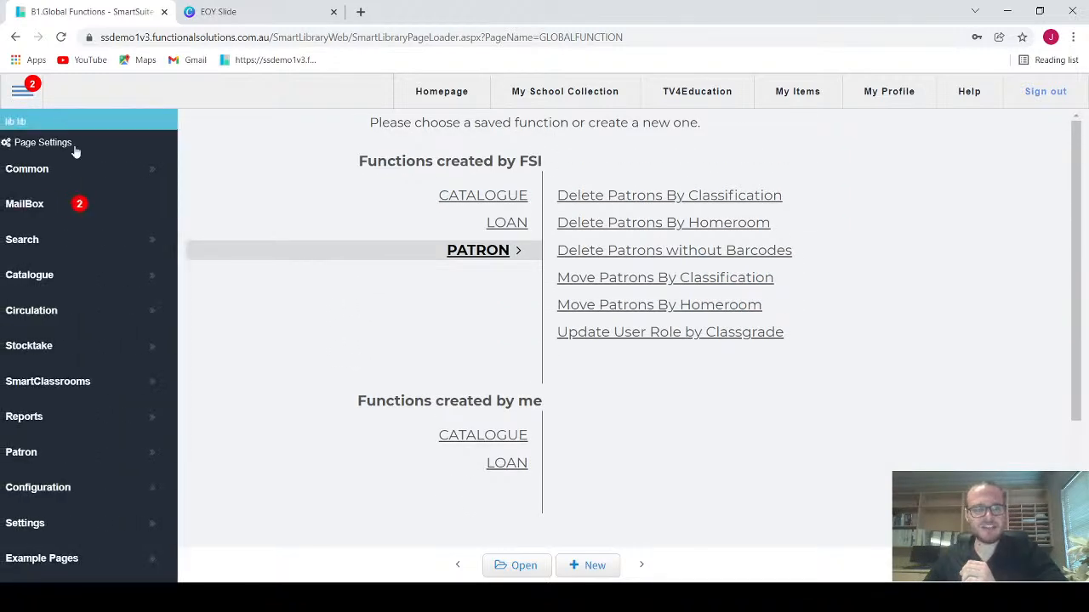
scroll(81, 451, down, 1)
mouse_move(85, 416)
scroll(284, 445, down, 1)
scroll(285, 459, down, 1)
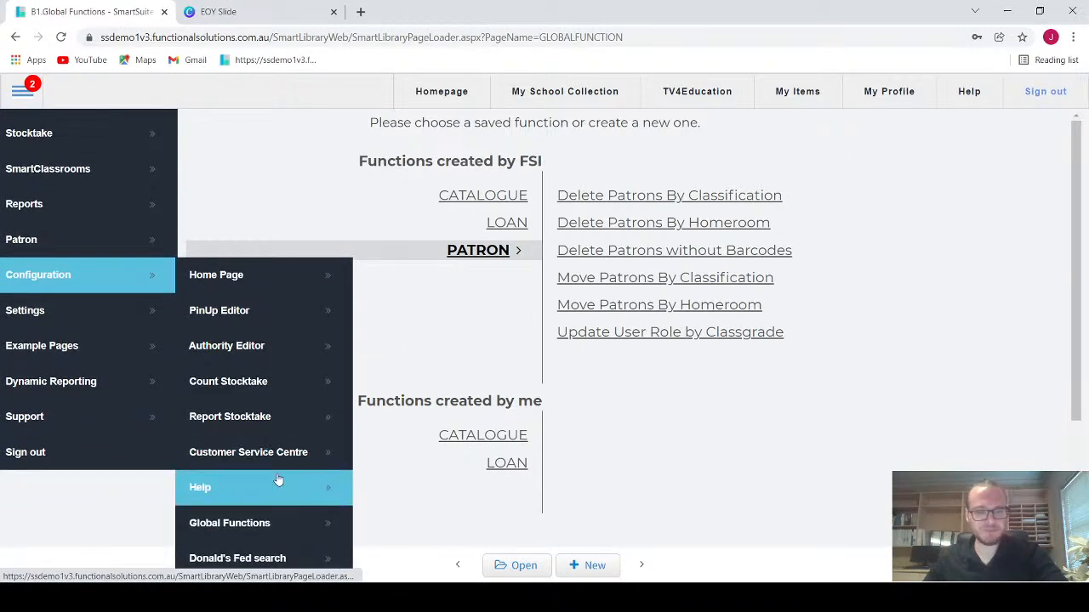
click(243, 357)
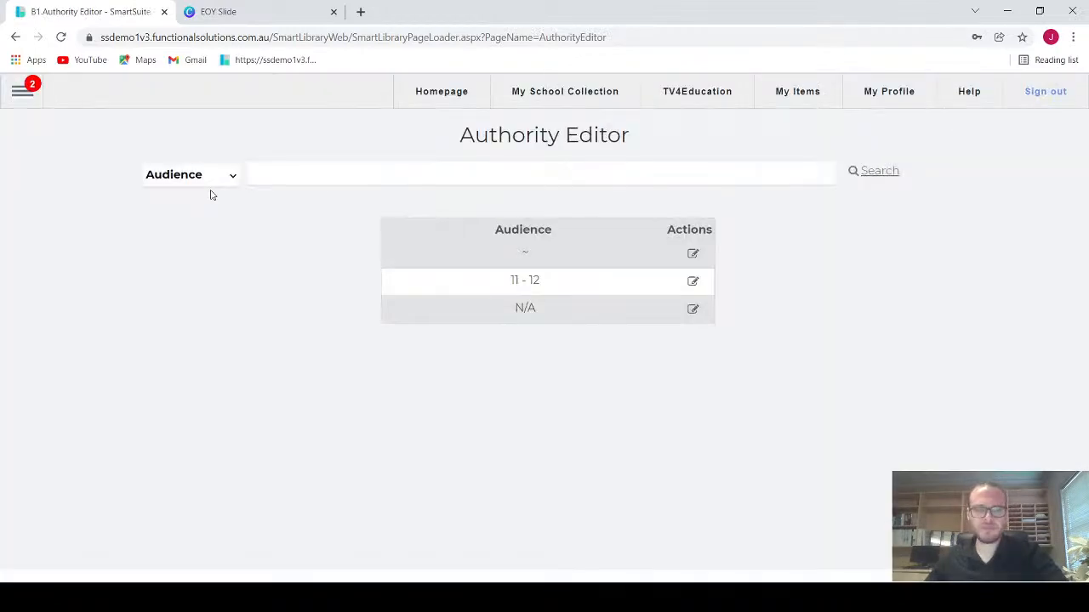
Step: Choose Loan Type as the authority category and bring its entries into view
click(213, 184)
drag(276, 263, 277, 349)
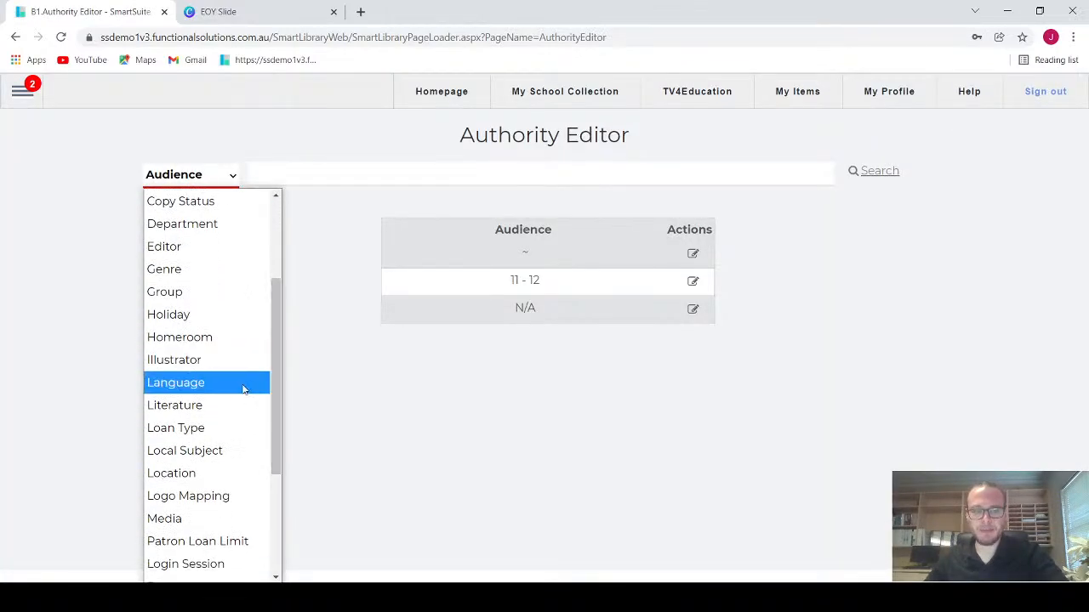
click(218, 434)
scroll(230, 364, down, 1)
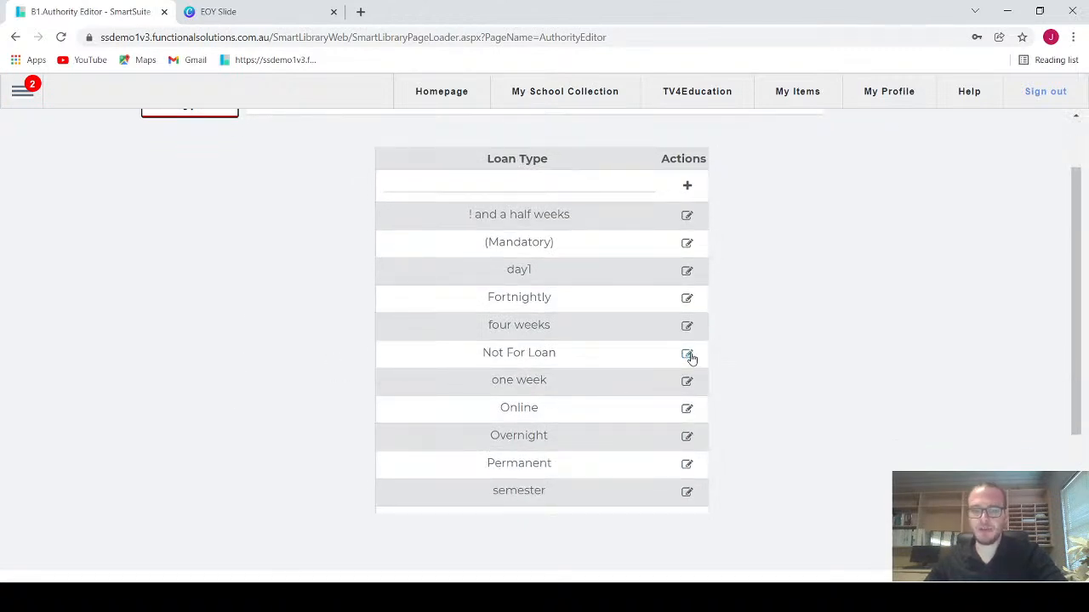
Step: Set the Final Borrow date of the "four weeks" loan type to 22/12/2022, save the record and close it
click(686, 326)
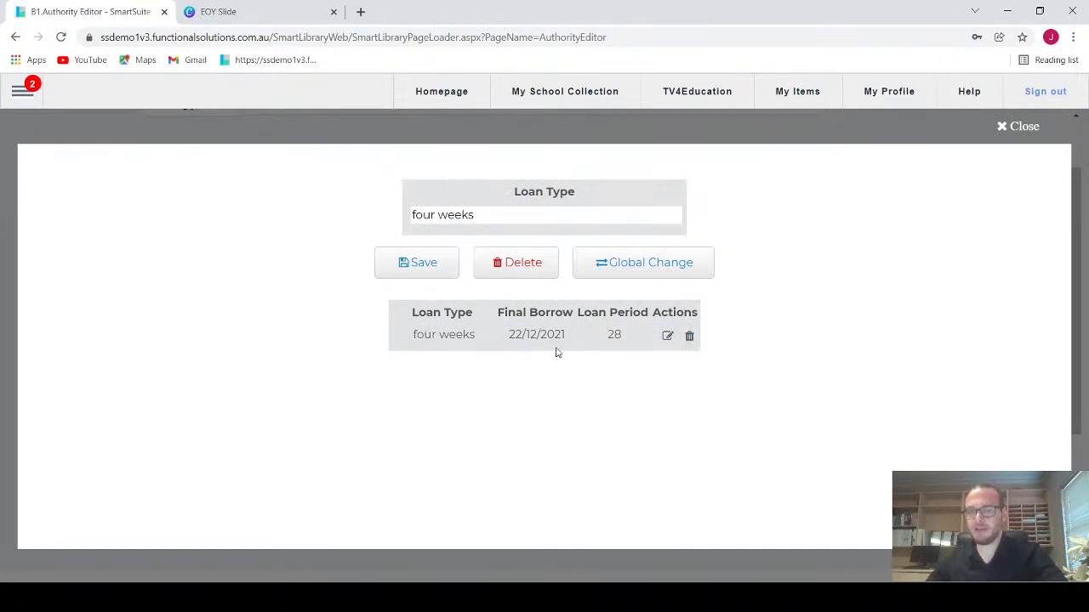
click(668, 336)
click(482, 337)
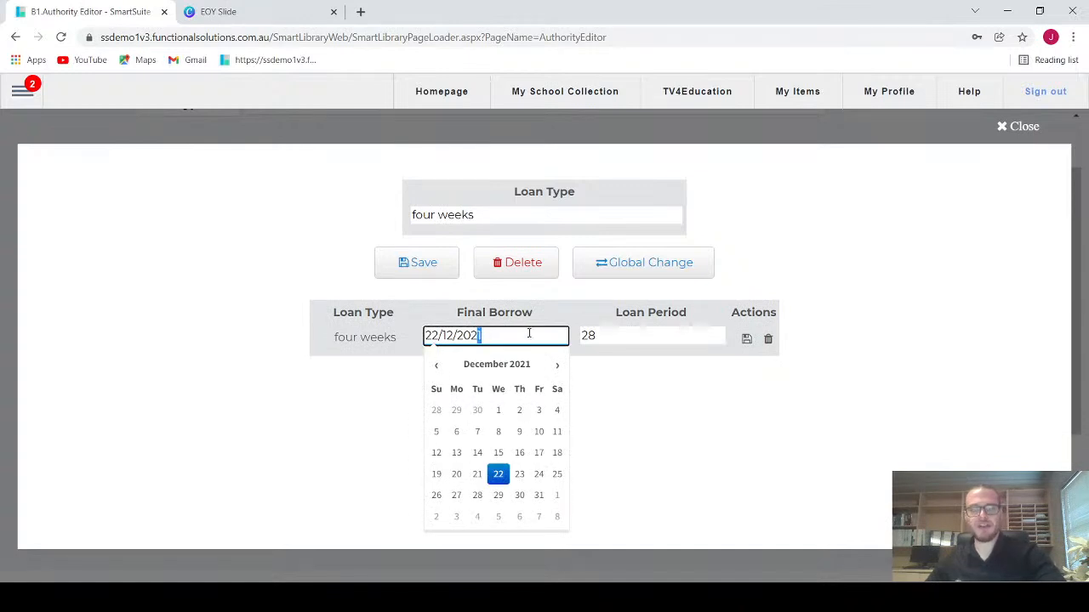
text(2)
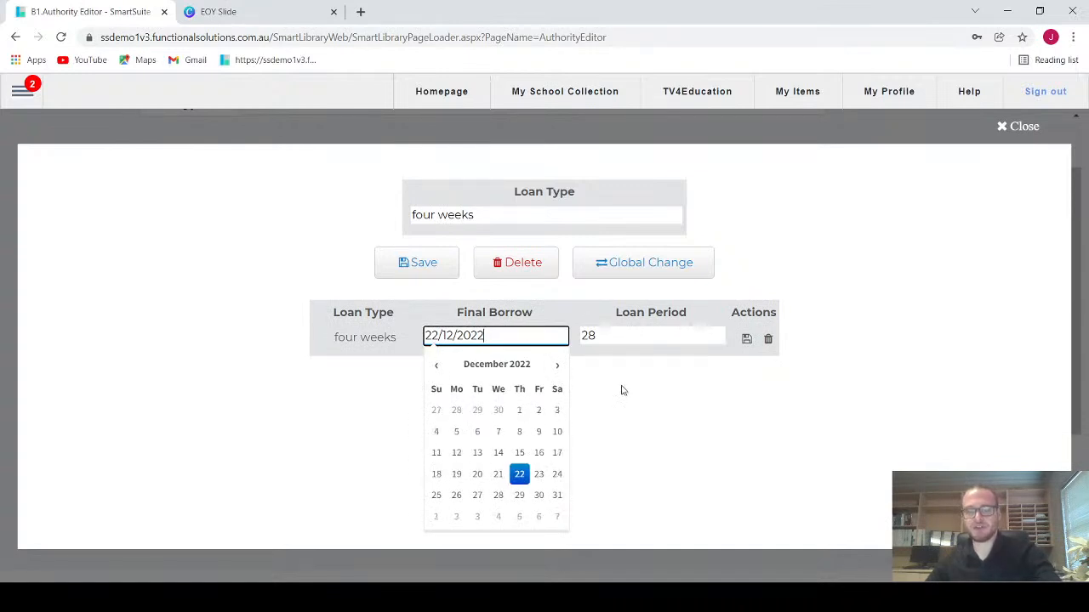
click(746, 340)
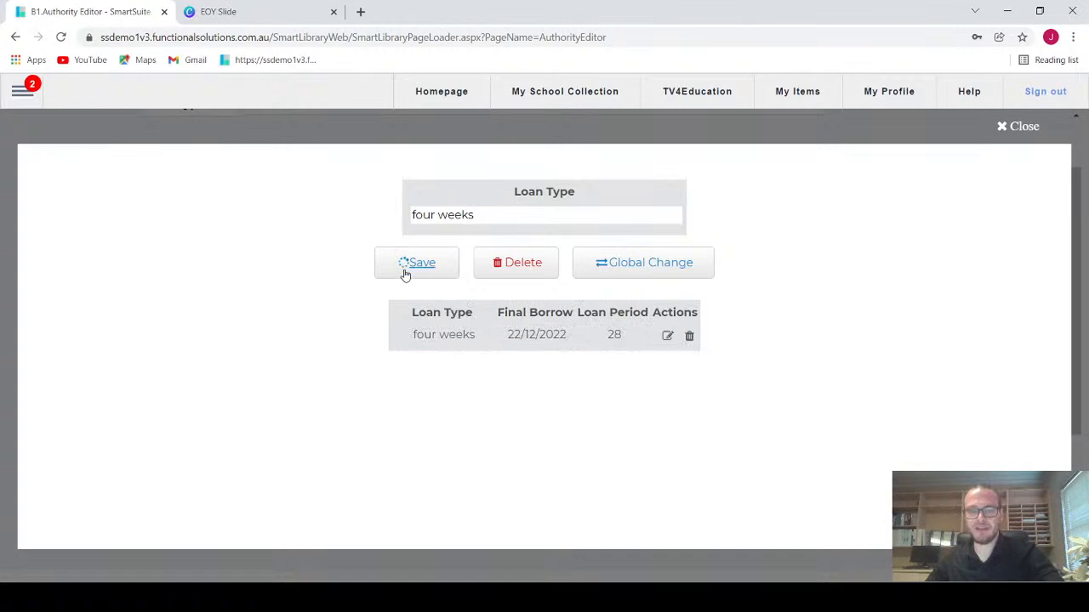
click(1012, 126)
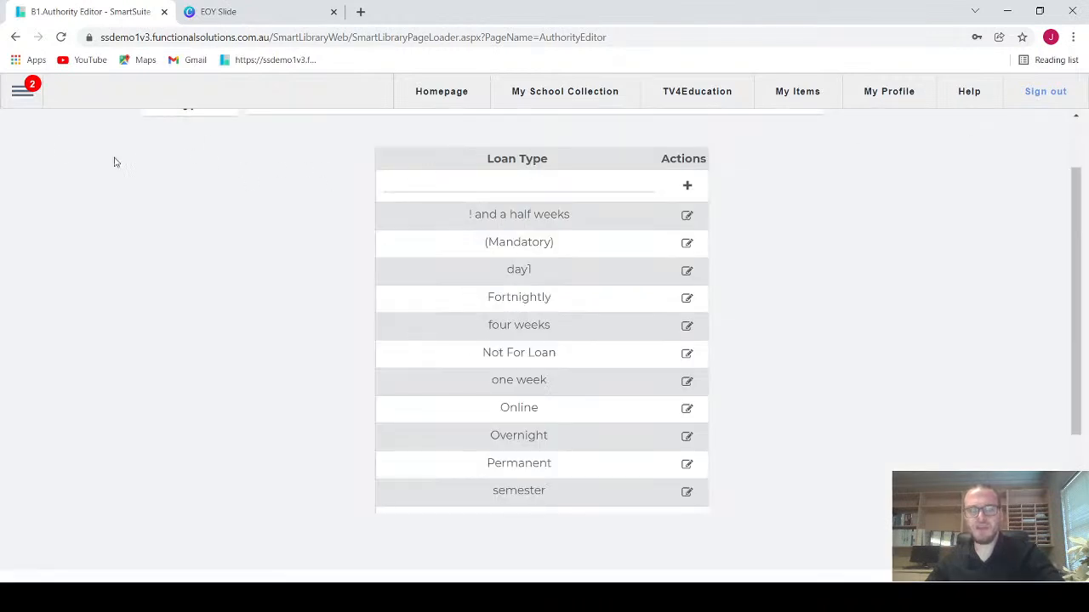
Step: Switch the authority category to Renew Type to list its entries
scroll(153, 187, up, 2)
click(229, 185)
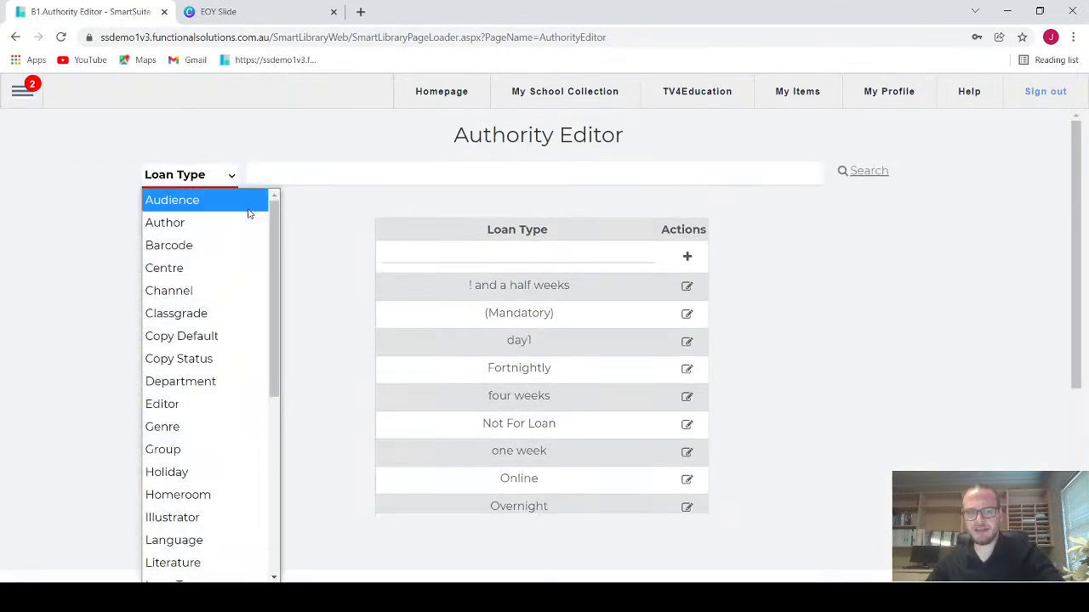
drag(268, 234, 271, 399)
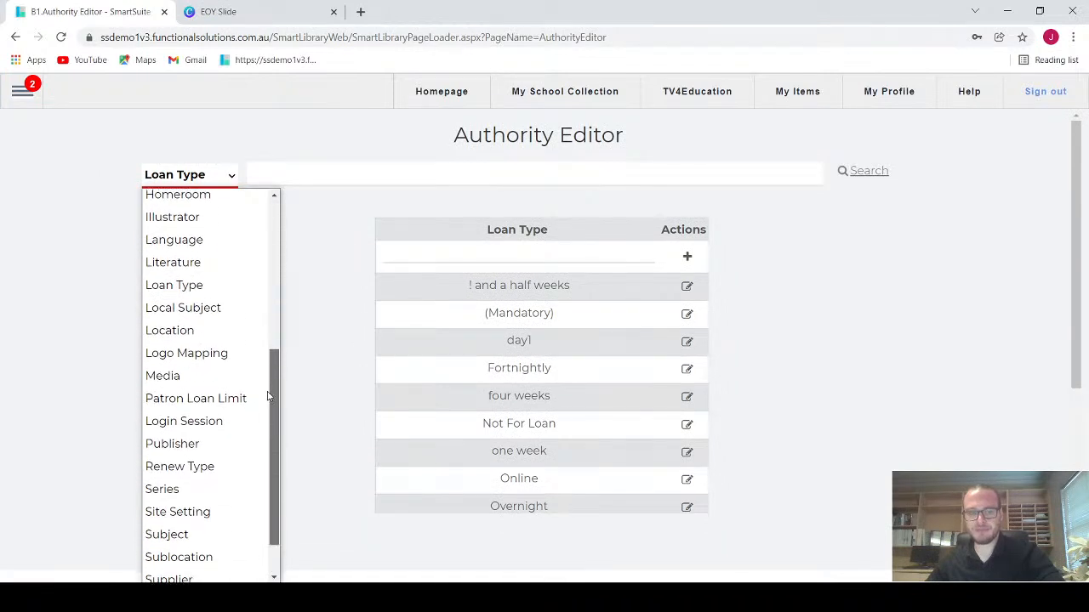
click(209, 464)
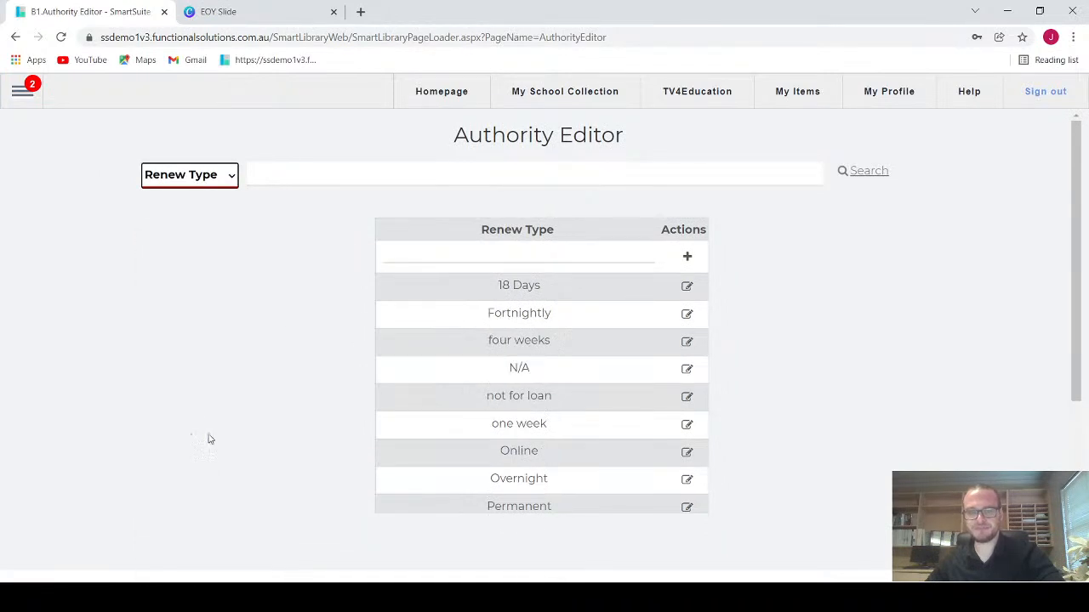
Step: Set the Final Borrow date of the "four weeks" renew type to 22/12/2022, save the record and close it
scroll(209, 442, down, 1)
click(689, 274)
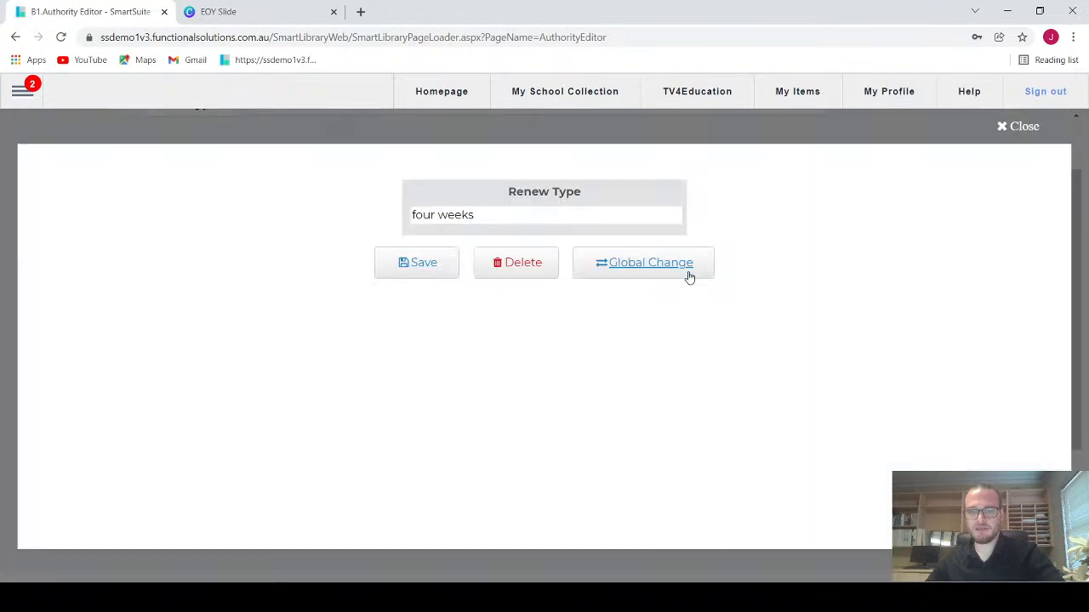
click(689, 274)
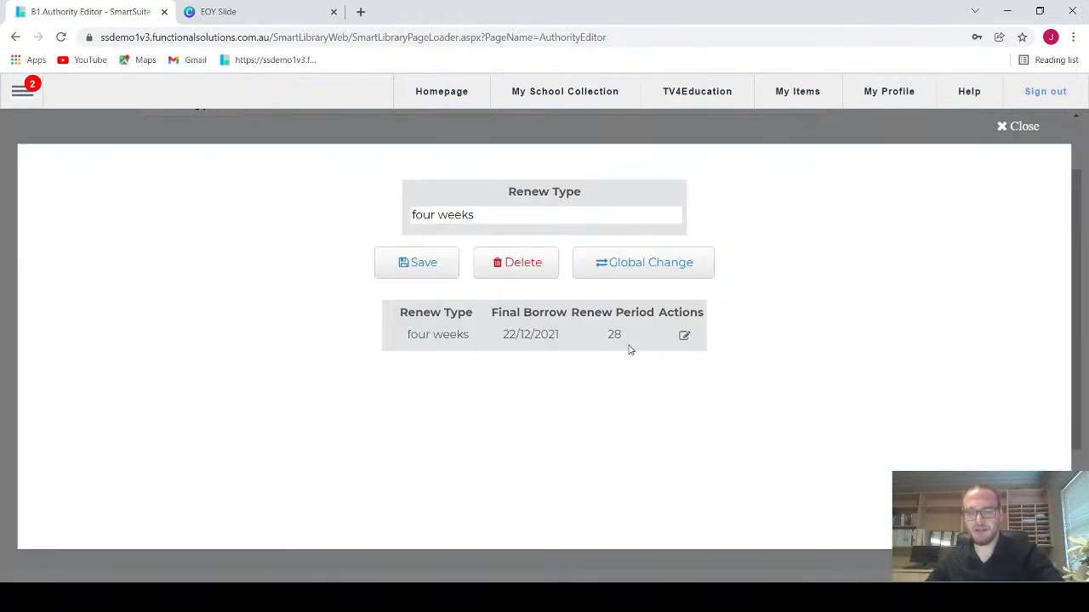
click(683, 336)
click(479, 336)
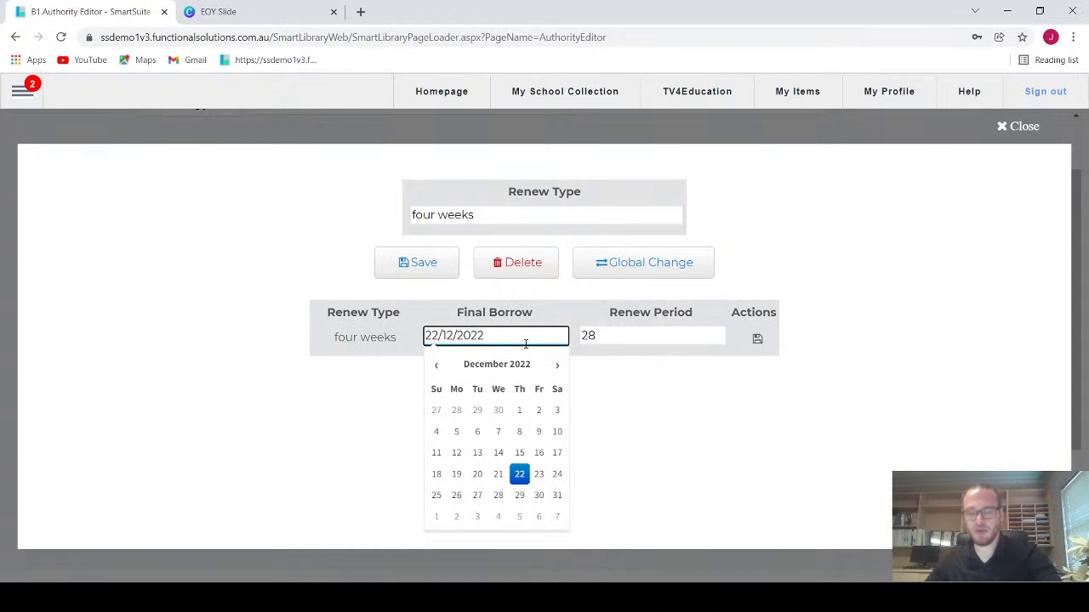
click(757, 340)
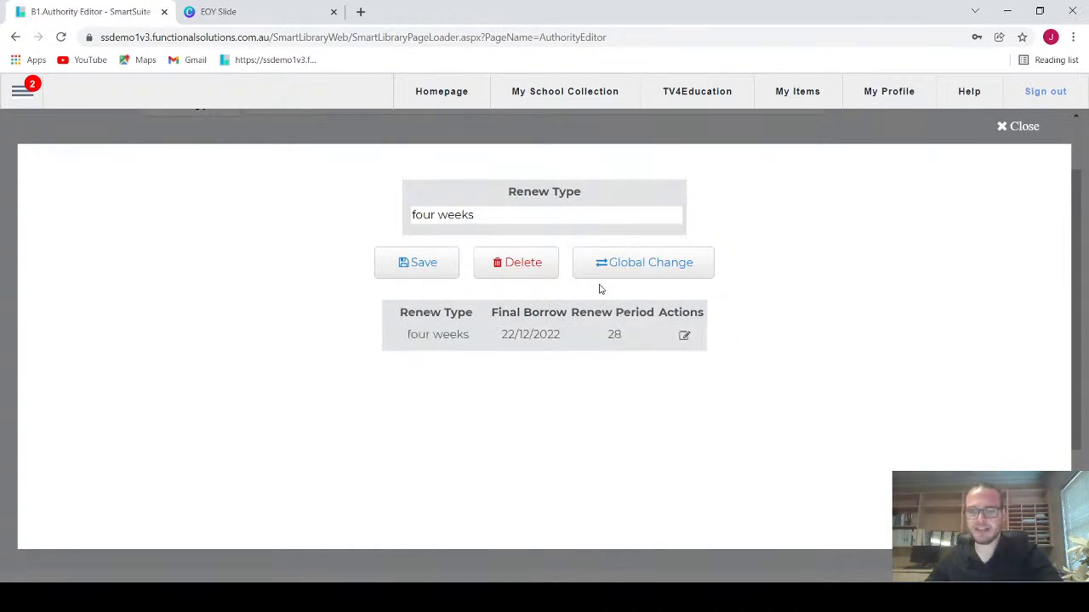
click(1005, 129)
scroll(305, 318, up, 2)
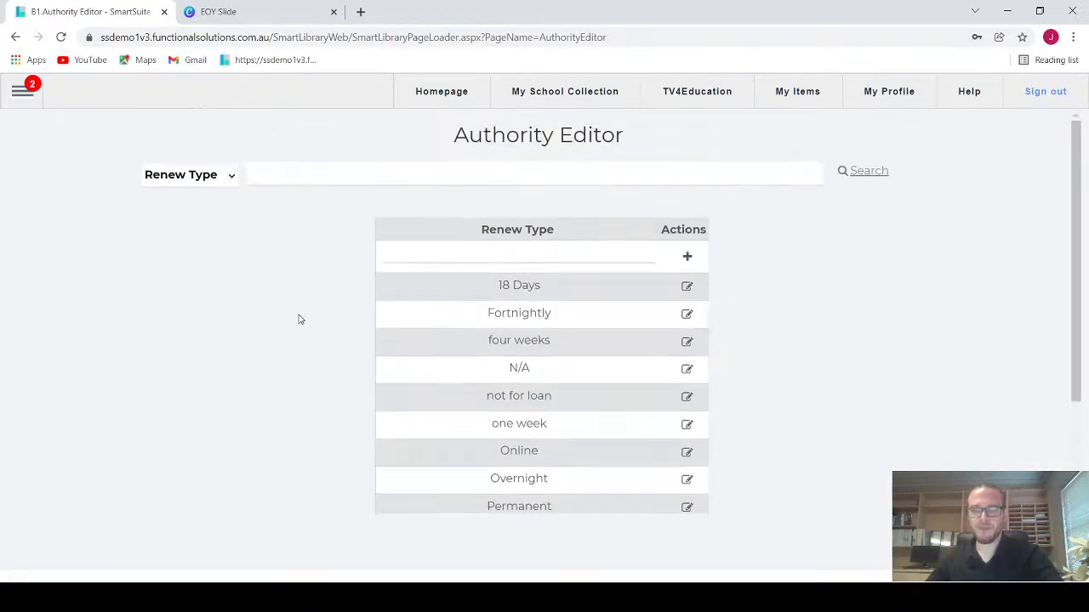
Step: Look through the available authority categories and check the end-of-year task list on the EOY Slide
click(197, 176)
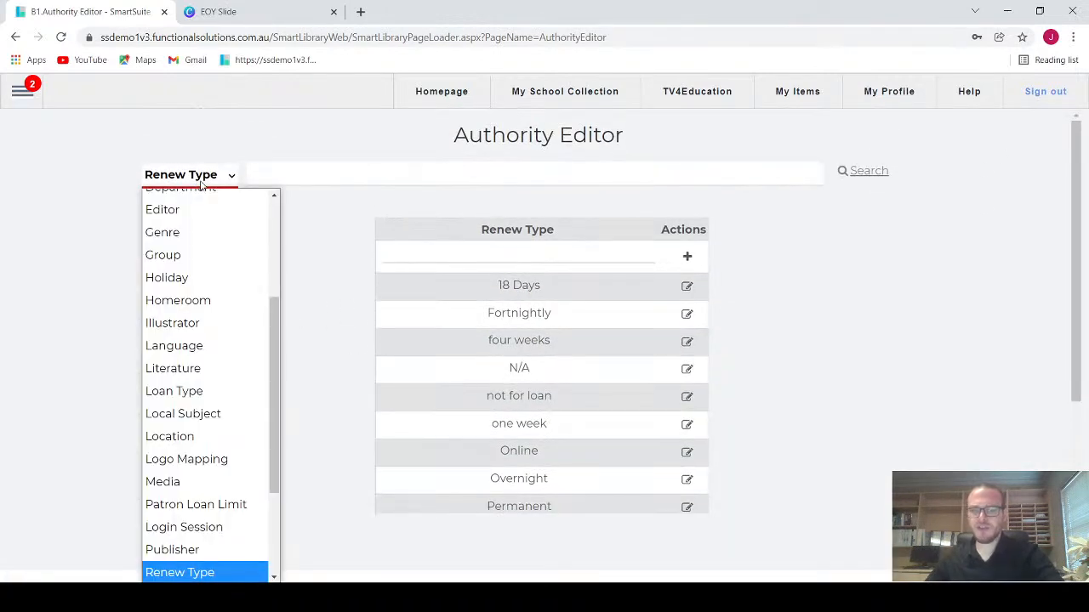
drag(276, 340, 278, 247)
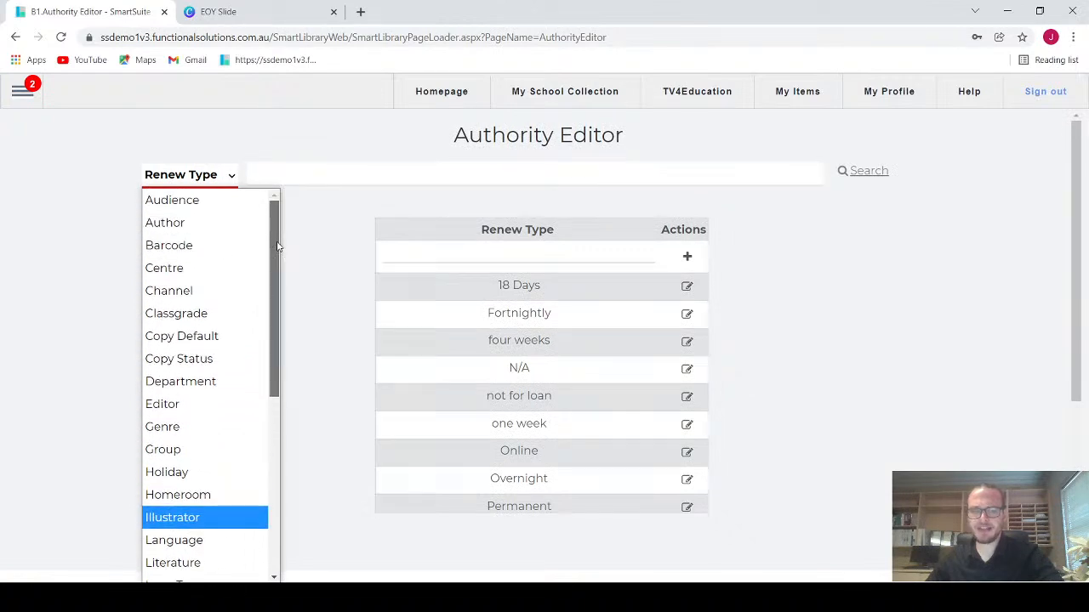
scroll(217, 313, down, 3)
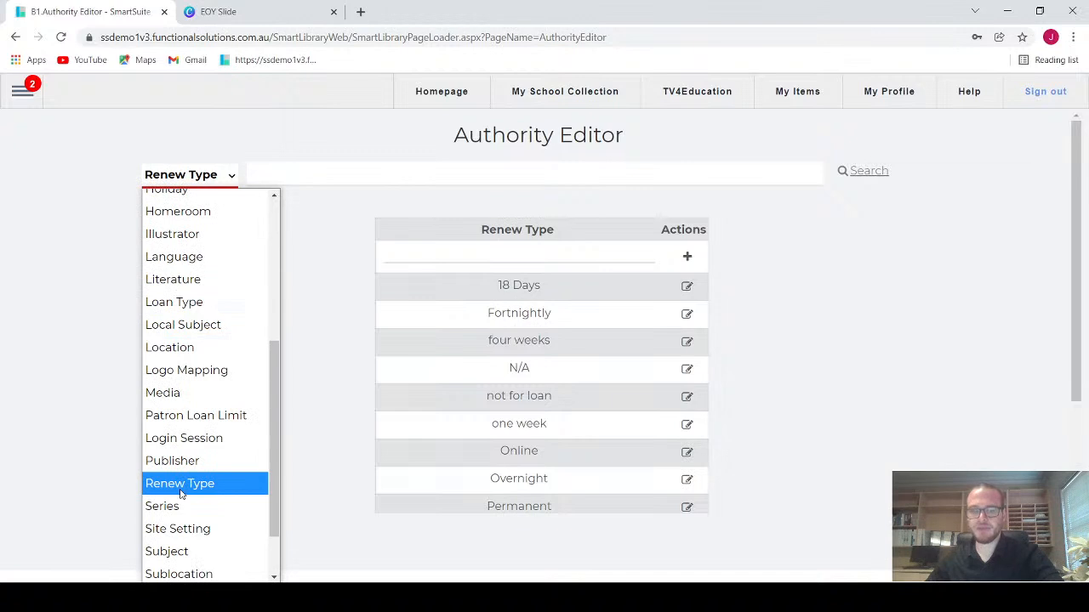
drag(279, 414, 297, 272)
click(314, 259)
click(220, 10)
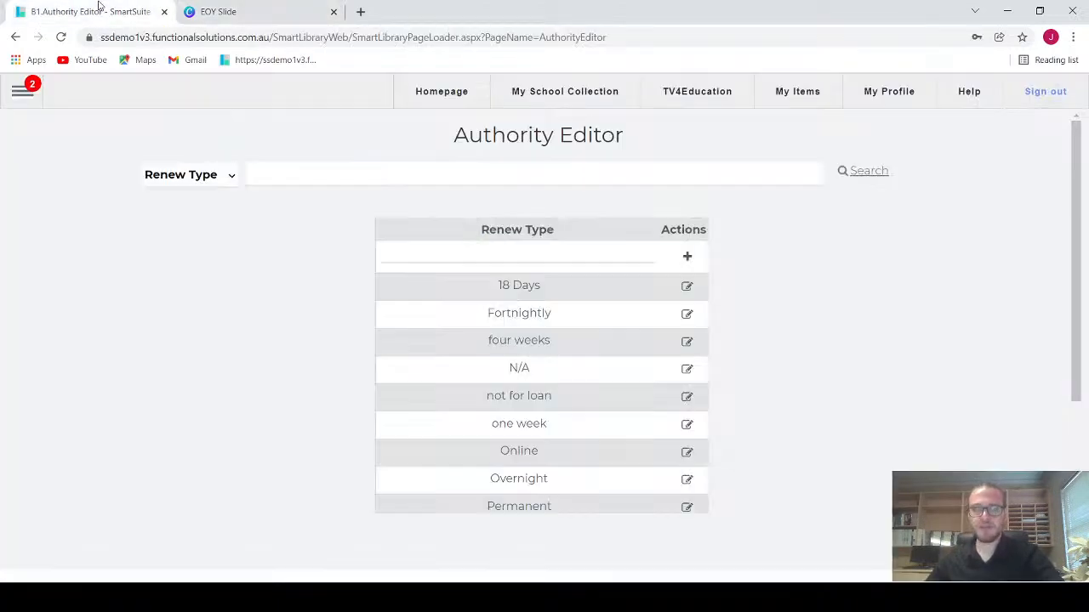
click(101, 10)
Step: Open the FSI-created patron function Move Patrons By Classification in Global Functions
click(23, 97)
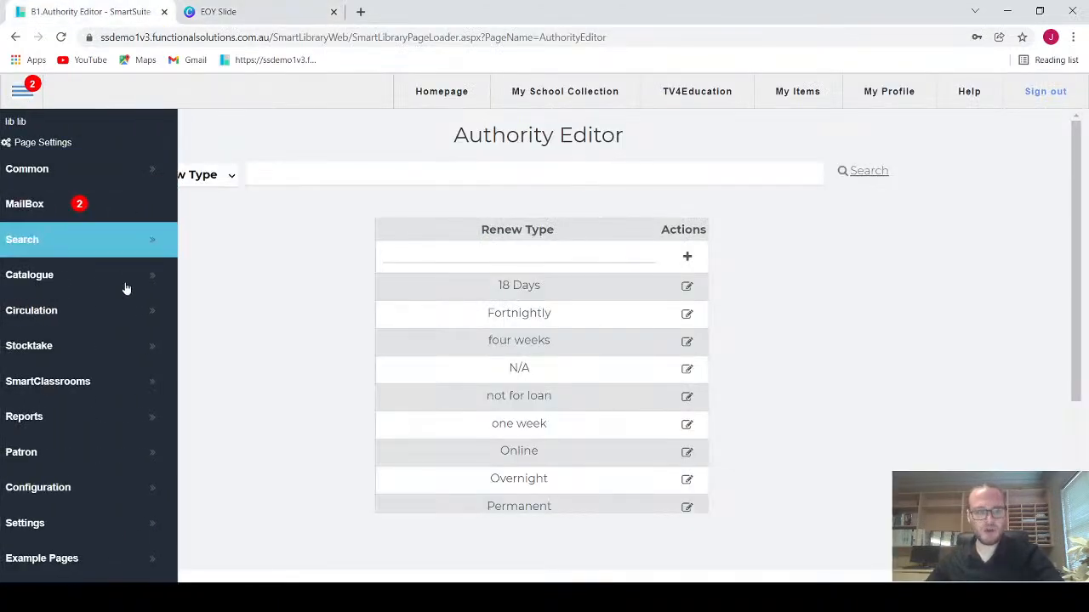
scroll(85, 396, down, 3)
mouse_move(82, 357)
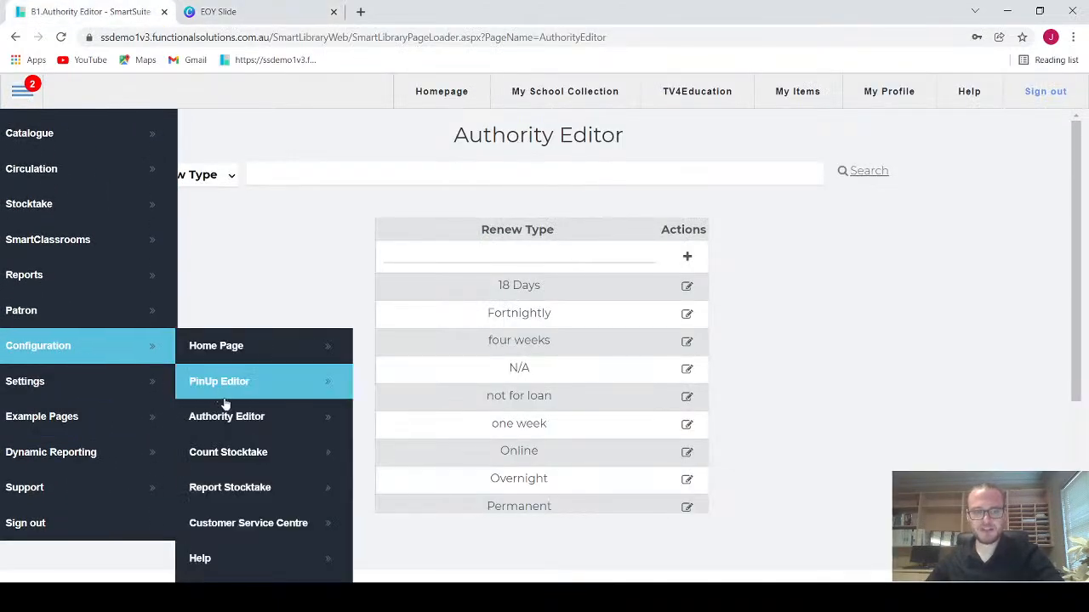
scroll(227, 417, down, 2)
click(226, 523)
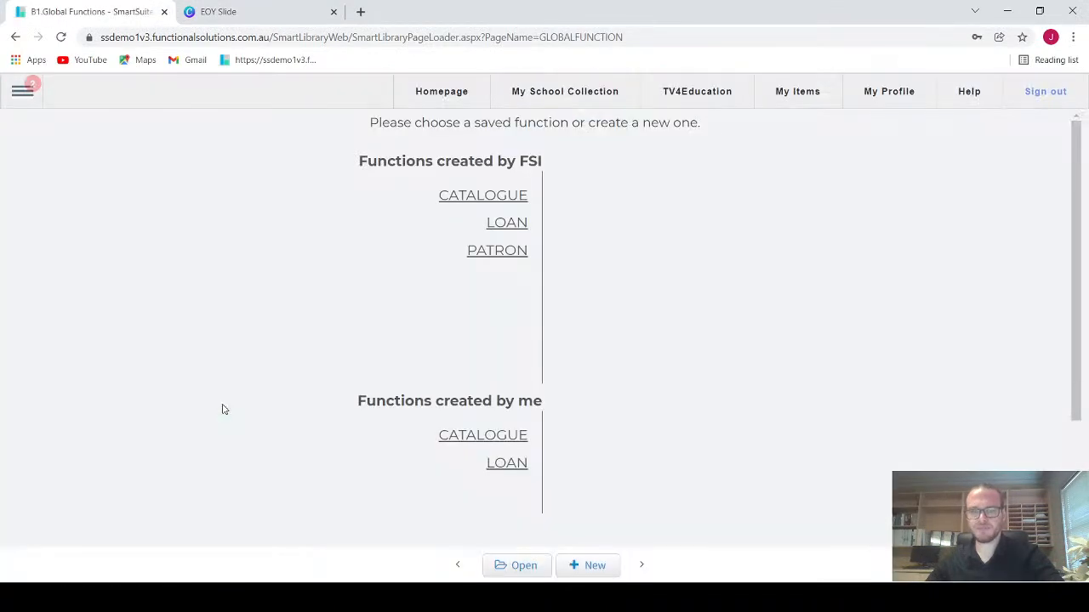
click(510, 254)
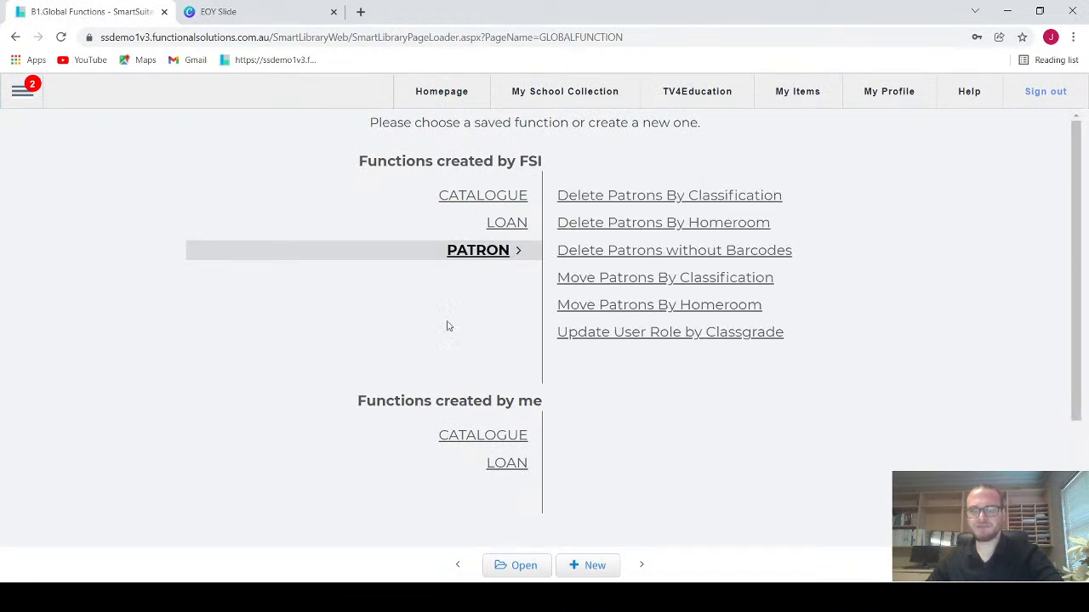
double_click(662, 286)
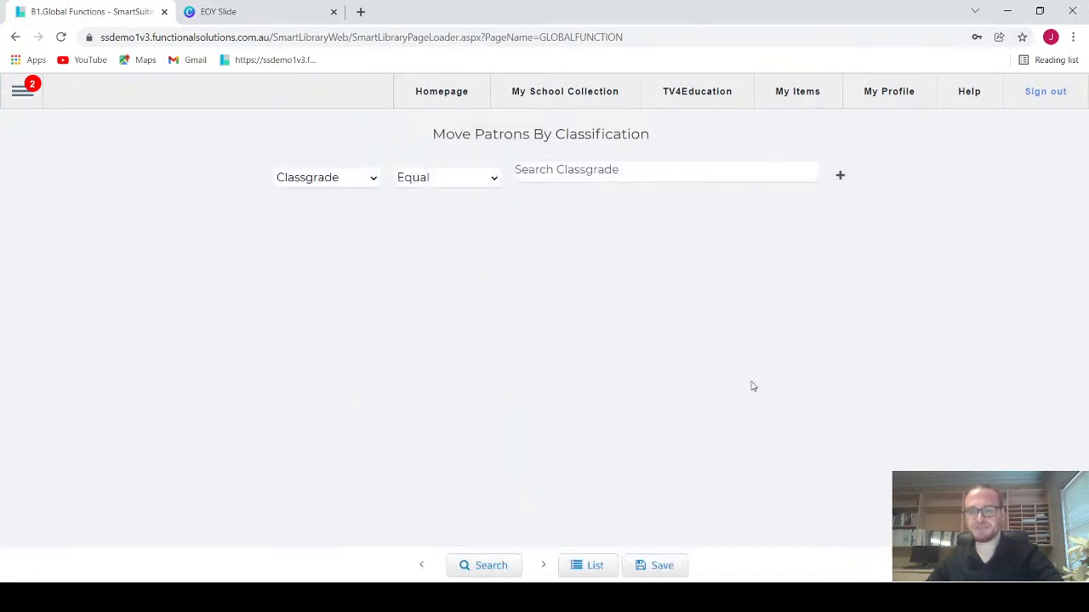
Step: Search for patrons whose classgrade equals 07, 2, 3, 4, 5, 6 or 7
click(632, 179)
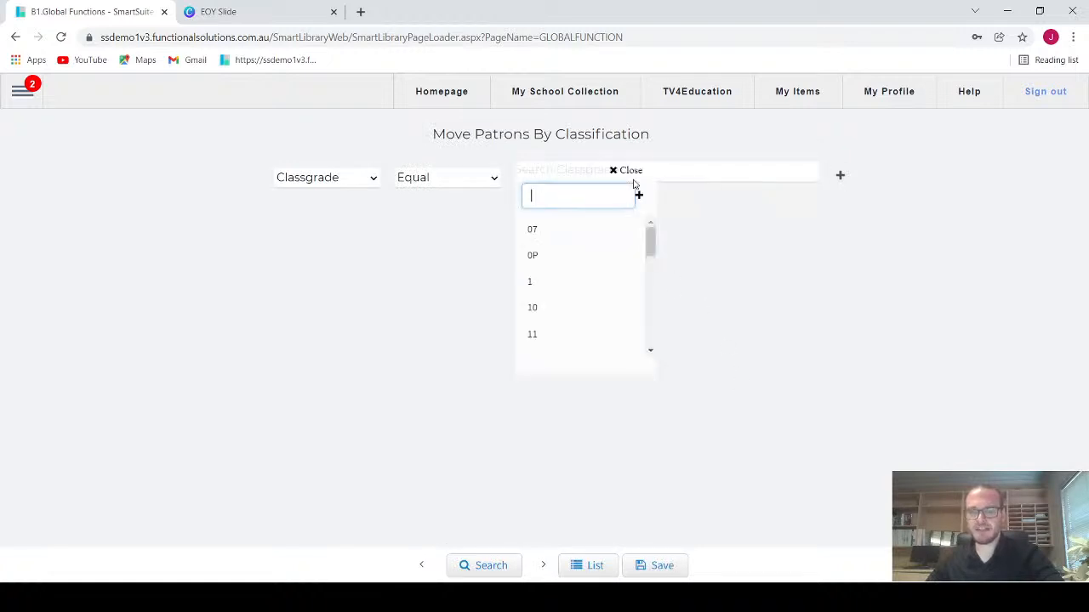
click(586, 239)
scroll(568, 285, down, 2)
scroll(557, 286, down, 1)
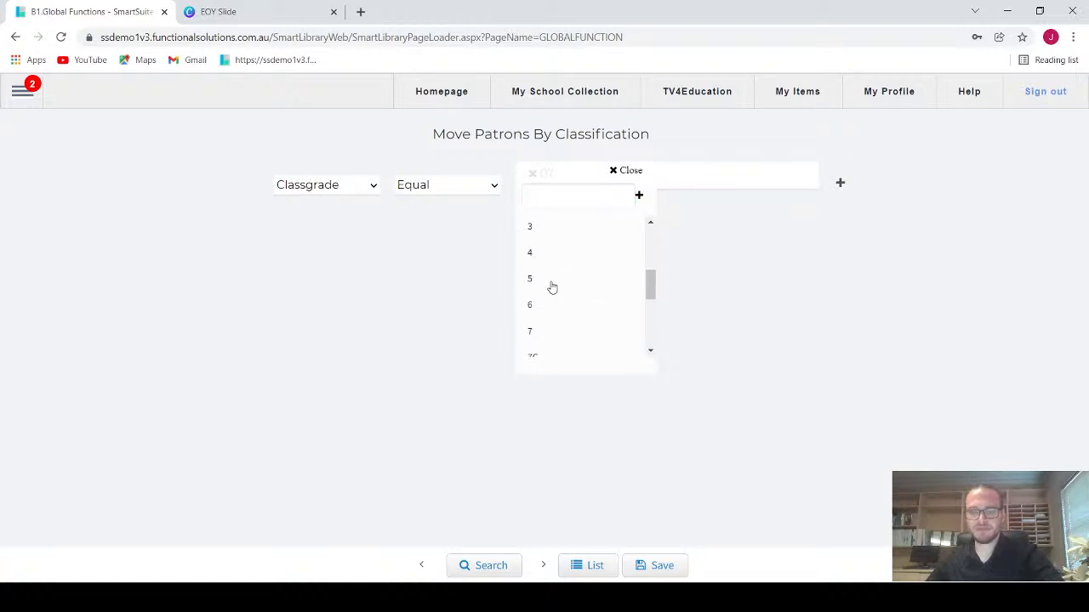
scroll(549, 281, up, 1)
click(547, 277)
click(549, 301)
click(549, 322)
scroll(544, 315, down, 1)
click(541, 281)
click(544, 306)
click(545, 331)
click(390, 364)
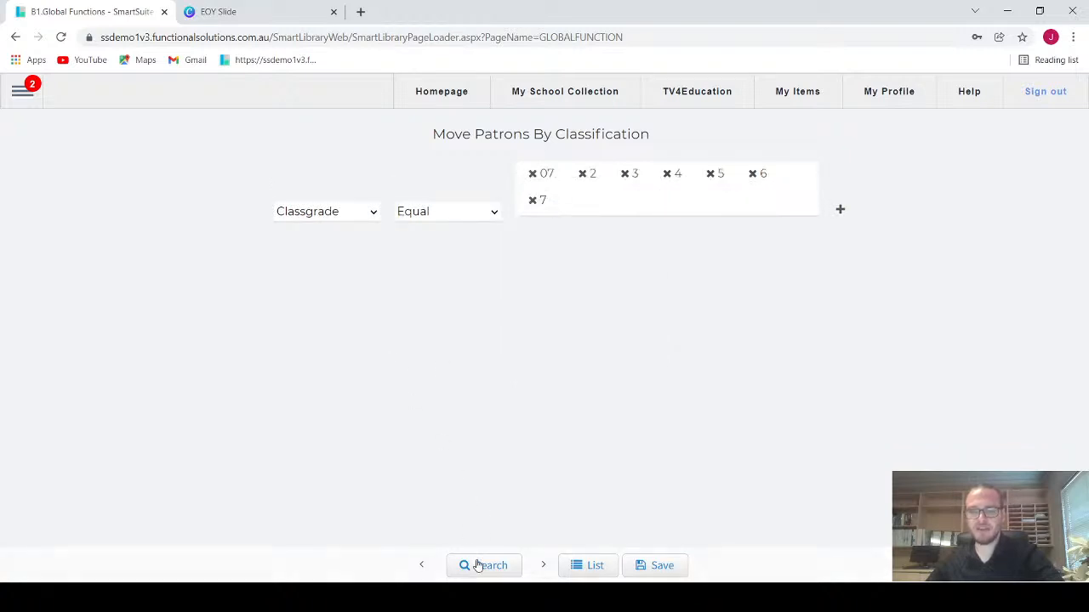
click(481, 565)
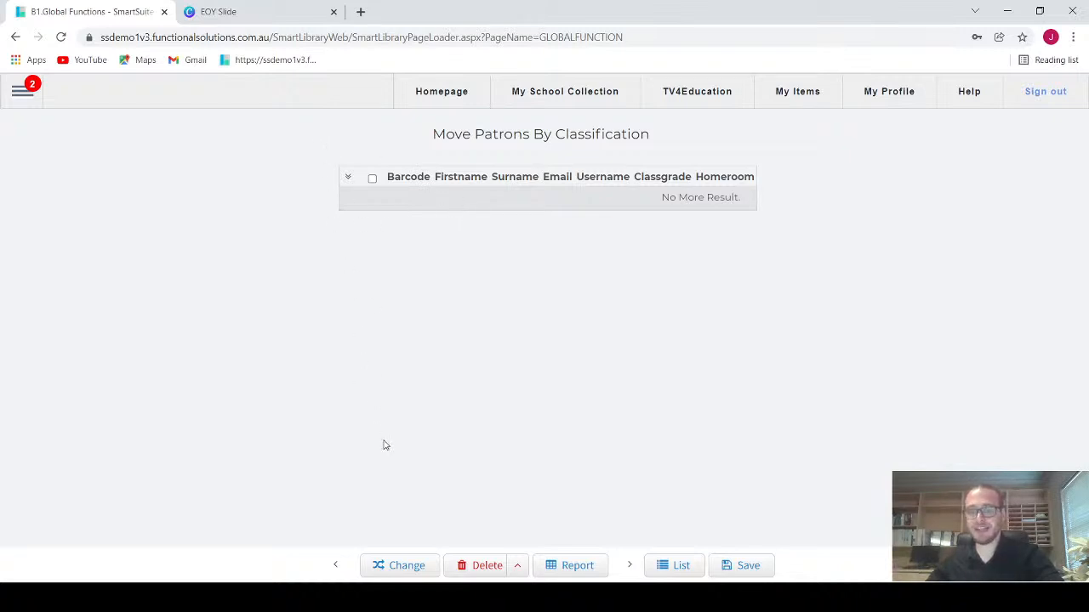
Step: Return to the filter, remove every selected classgrade and search for patrons without a classgrade restriction
click(335, 566)
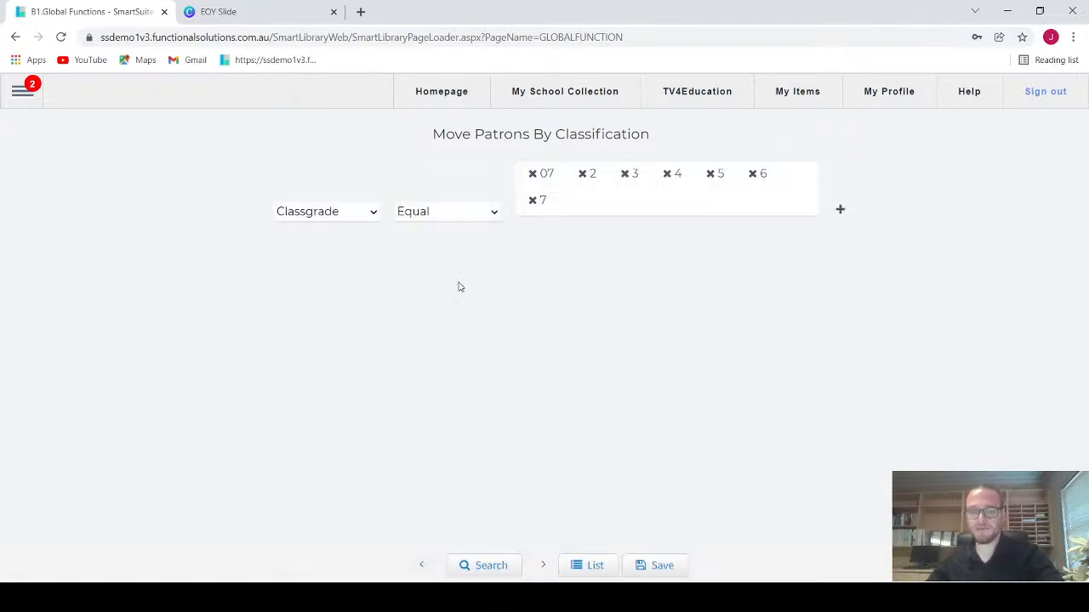
double_click(532, 175)
click(533, 175)
double_click(533, 175)
click(532, 175)
click(532, 175)
click(481, 568)
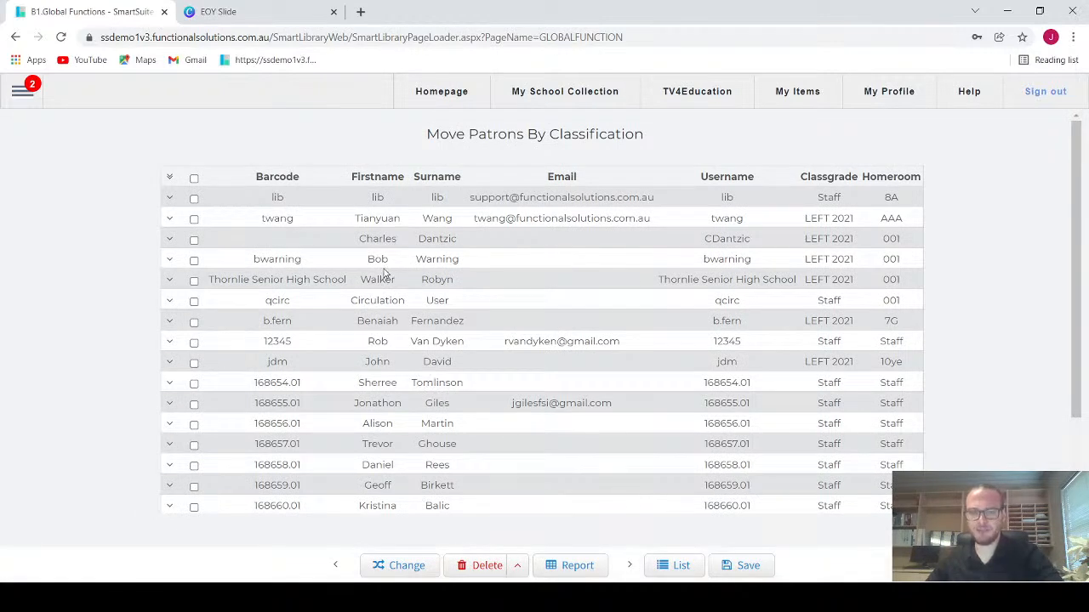
Step: Overwrite the classgrade of all patrons matched by the filter with LEFT 2021 and confirm the update
click(407, 567)
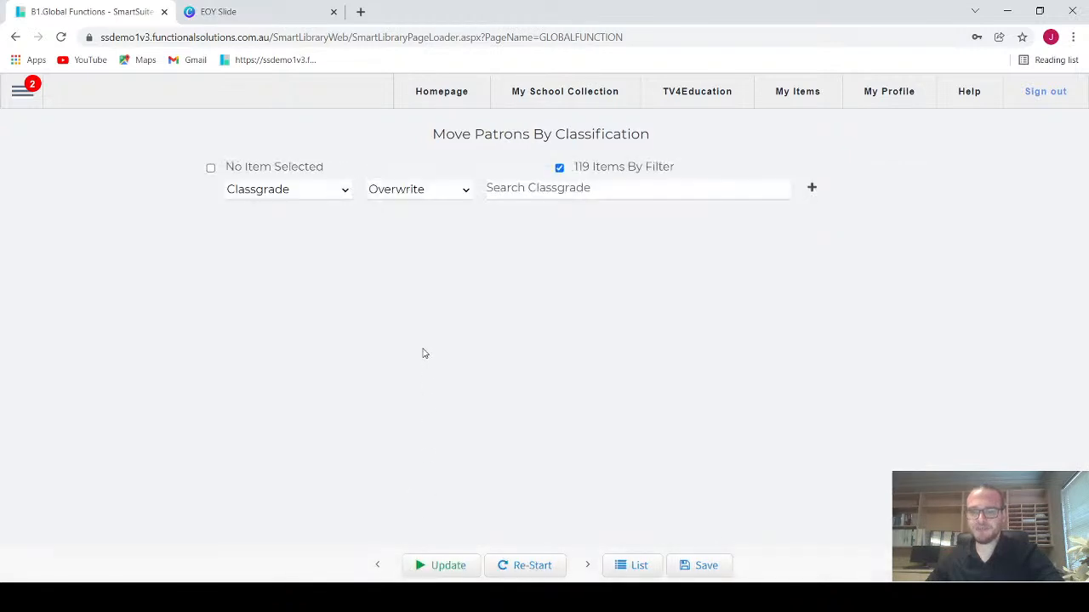
click(567, 192)
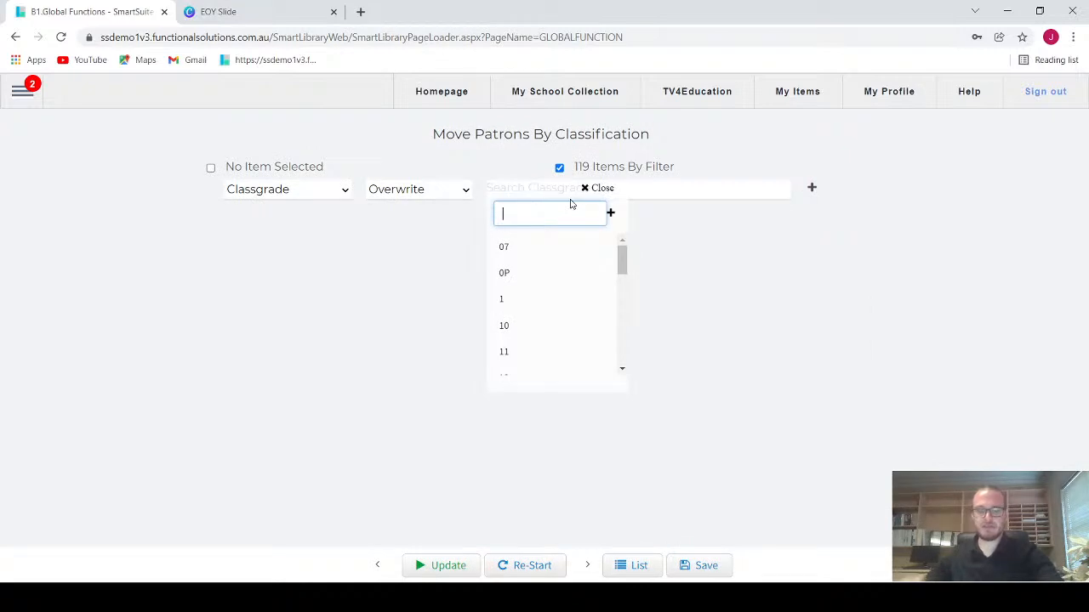
text(LEFT 2021)
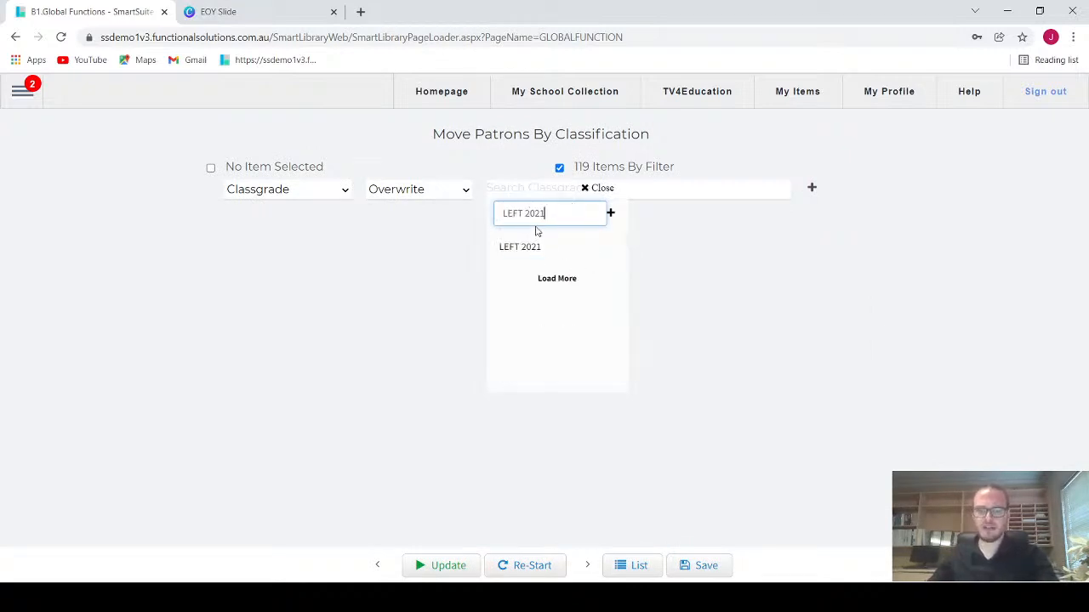
click(531, 249)
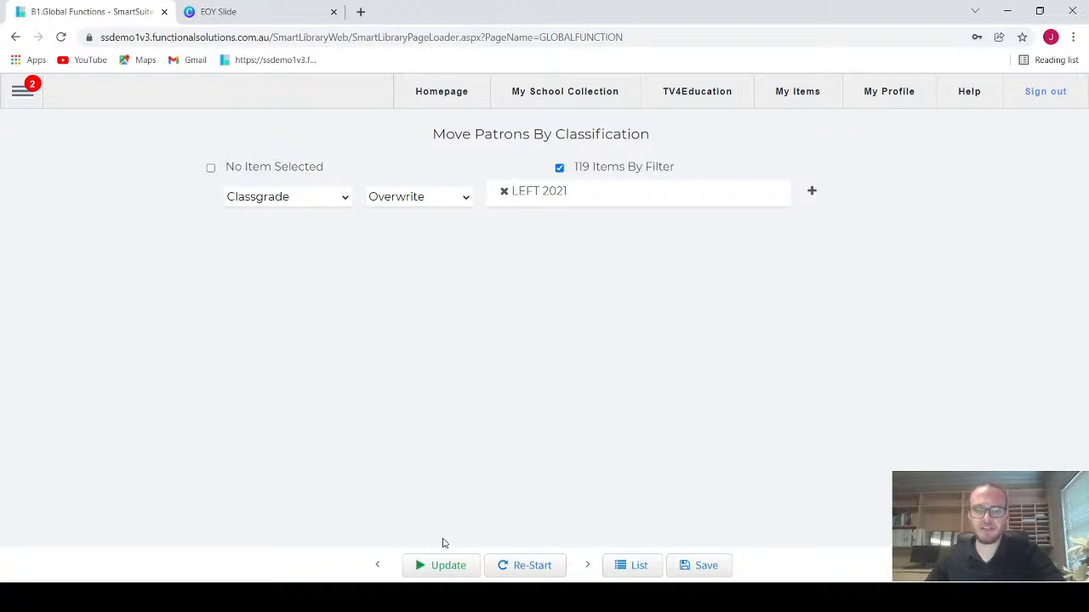
click(448, 565)
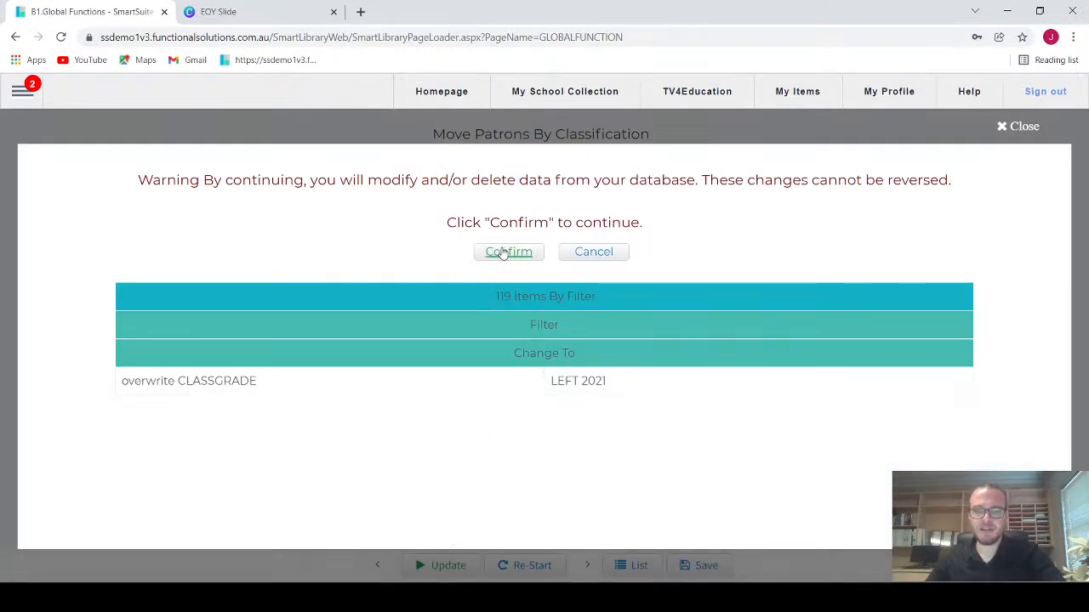
click(508, 252)
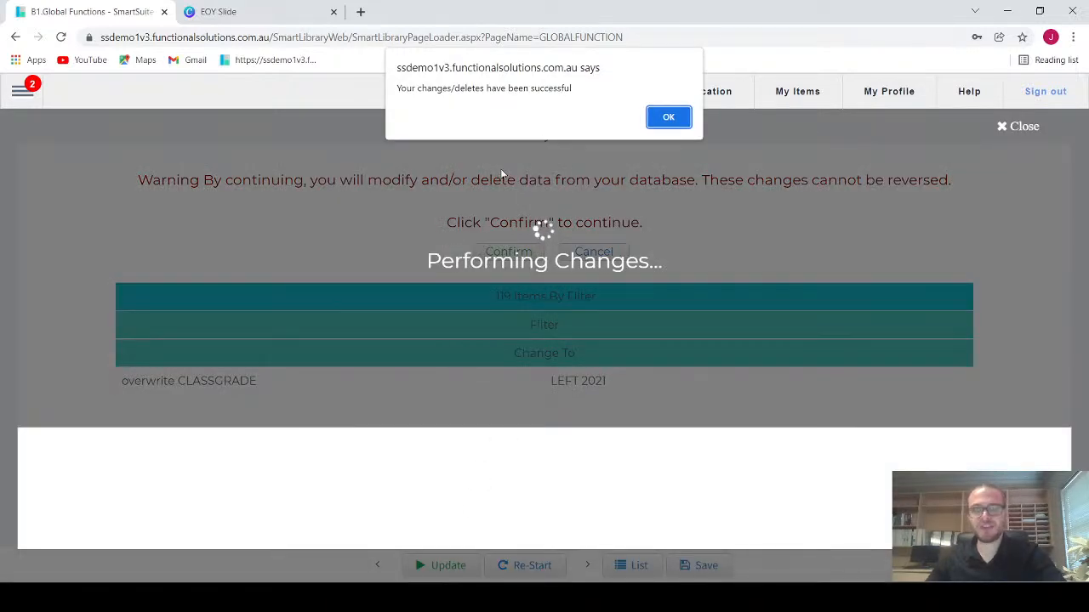
click(683, 120)
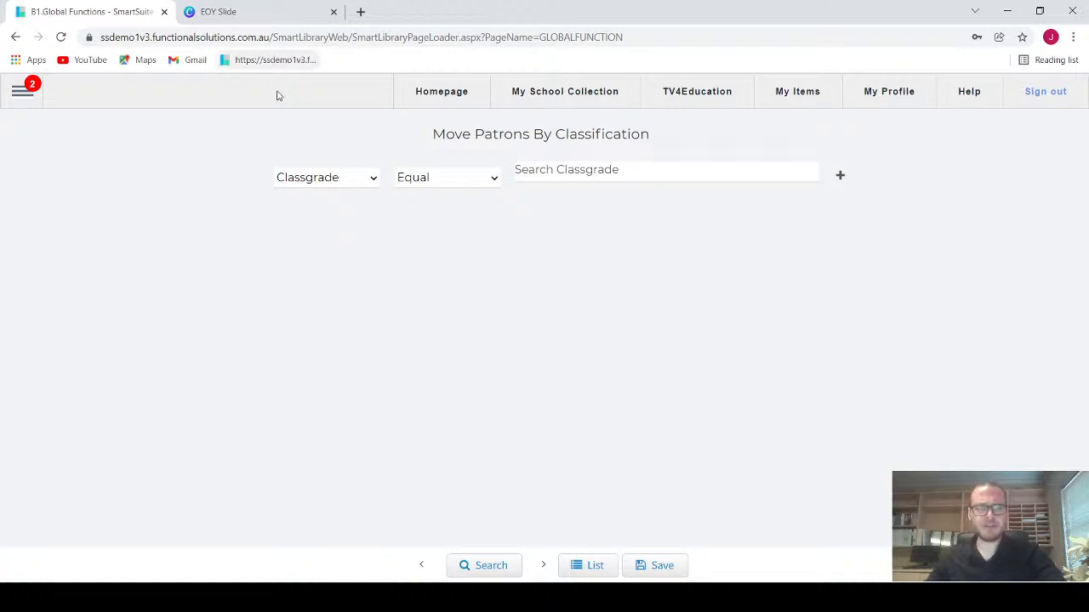
Step: Review the EOY Slide pages on the required student and staff fields and the sample patron import file
click(241, 15)
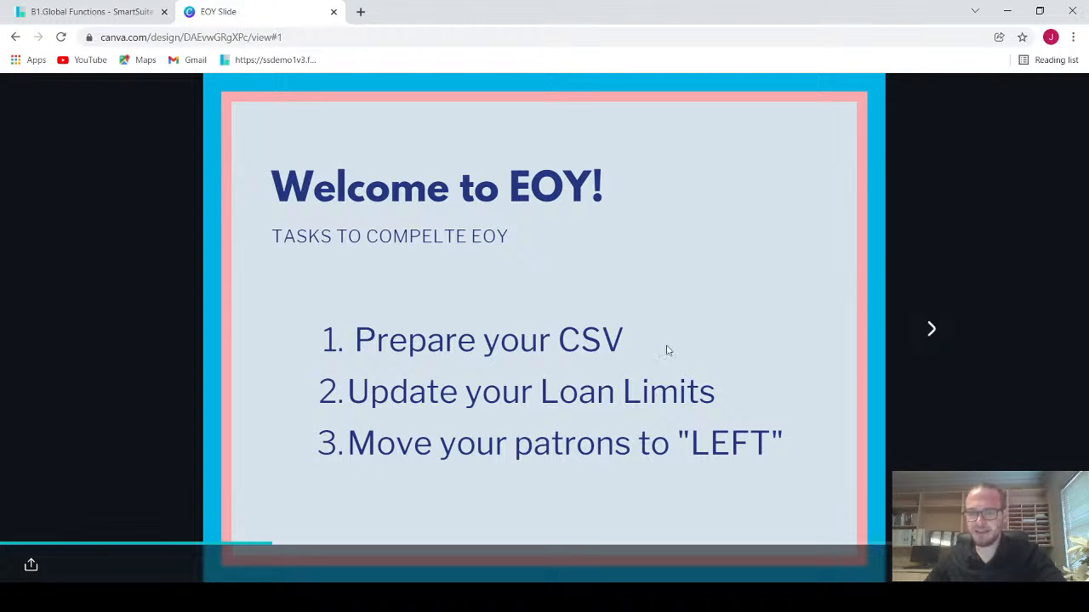
click(943, 337)
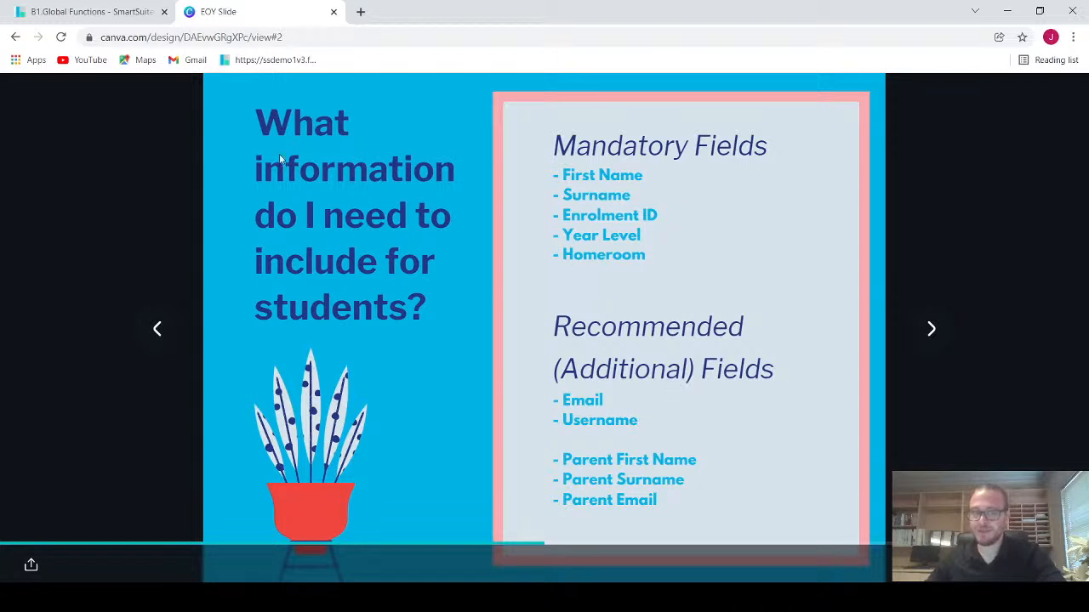
click(931, 331)
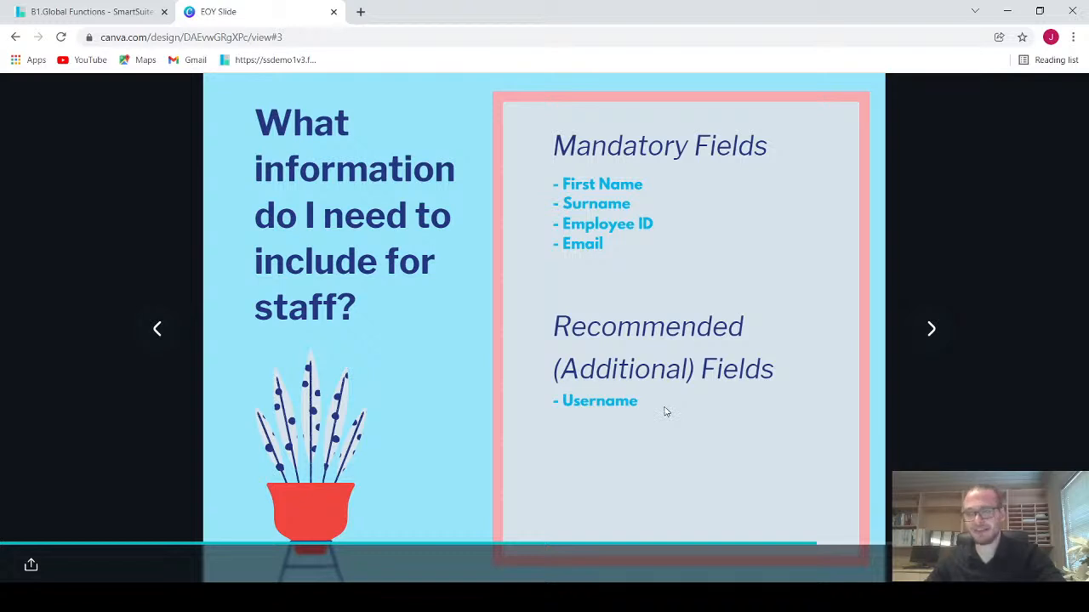
click(931, 330)
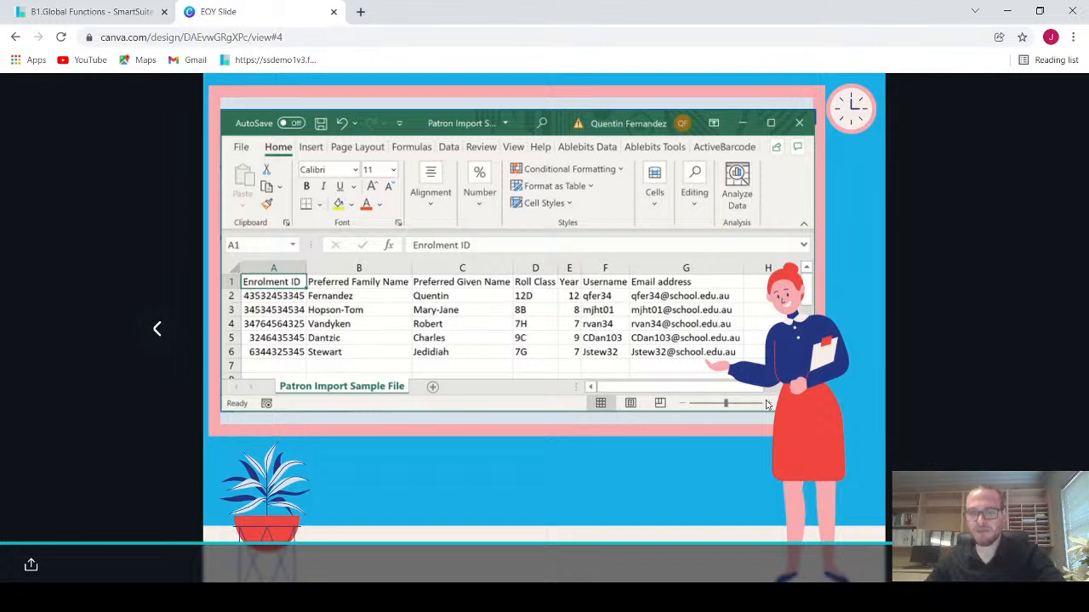
Step: Return to SmartSuite, reopen the global functions and load the patron function Move Patrons By Classification
click(92, 15)
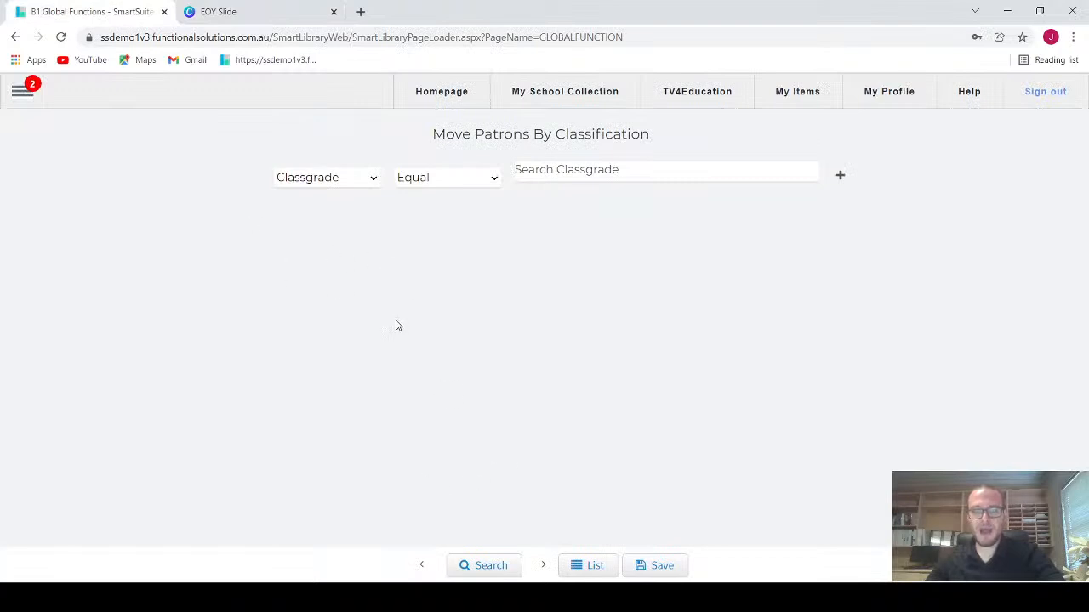
click(21, 95)
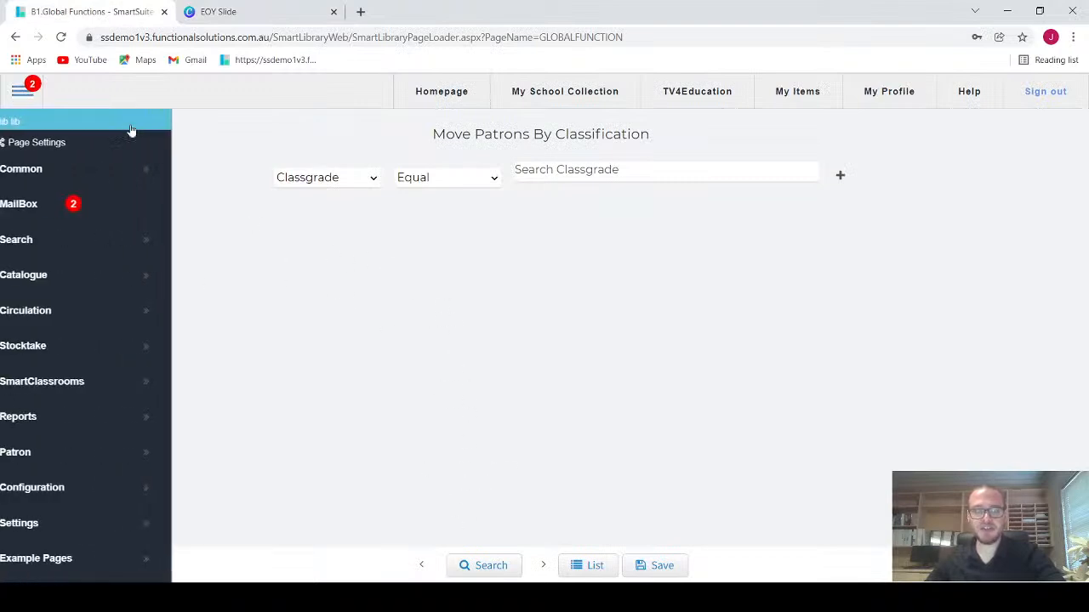
mouse_move(45, 484)
scroll(267, 491, down, 4)
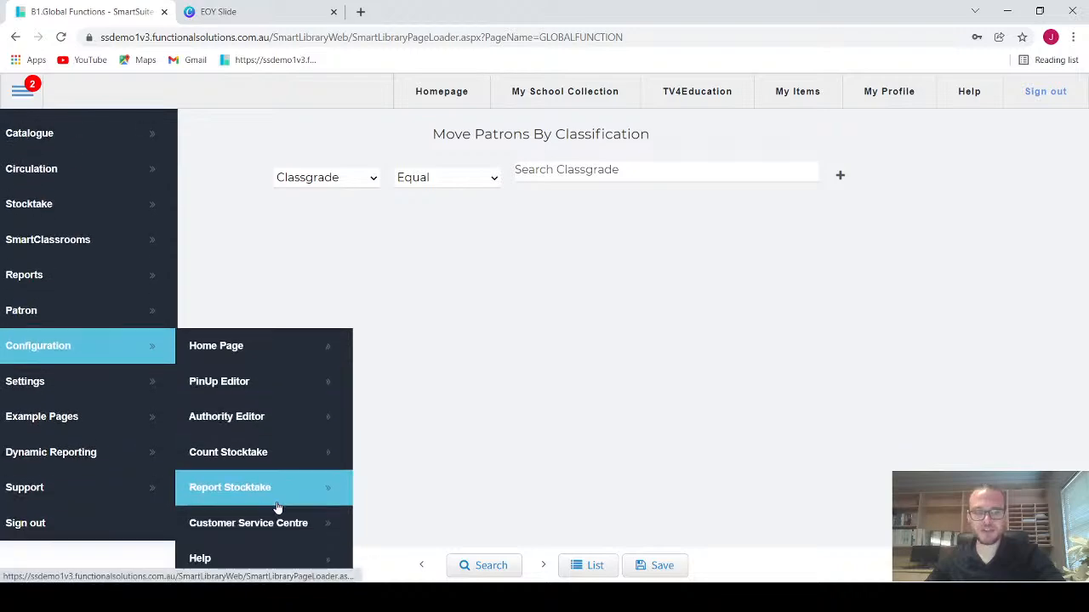
click(267, 478)
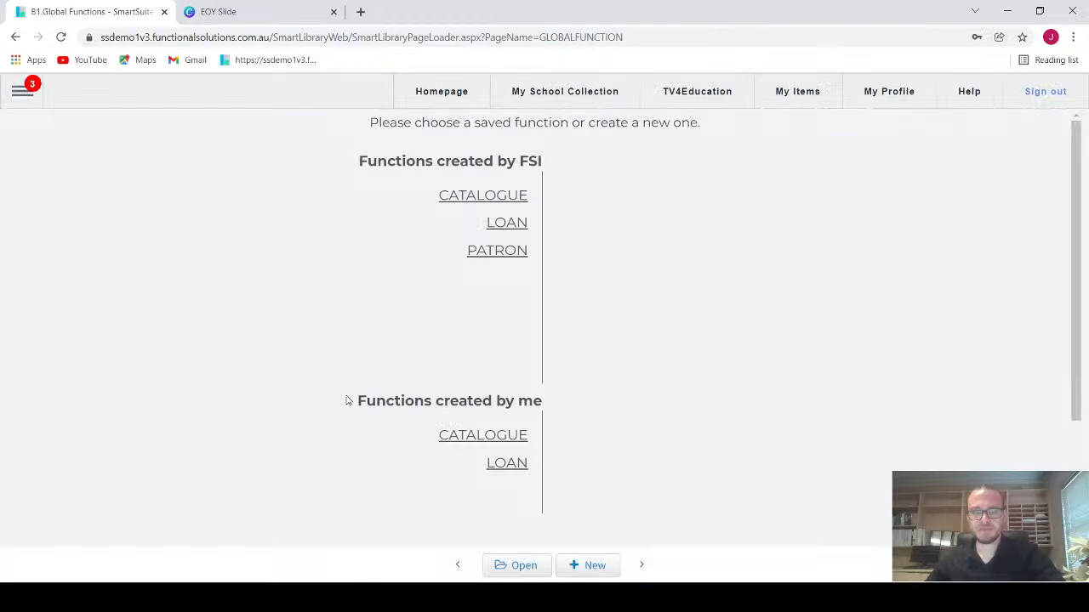
scroll(482, 290, down, 1)
click(498, 180)
scroll(471, 246, up, 1)
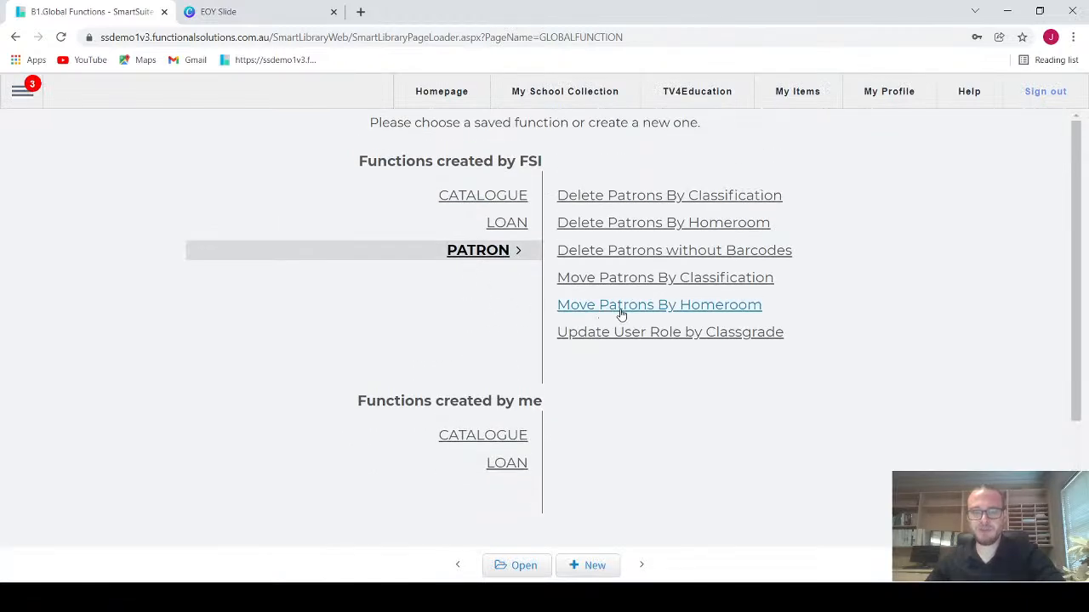
click(621, 308)
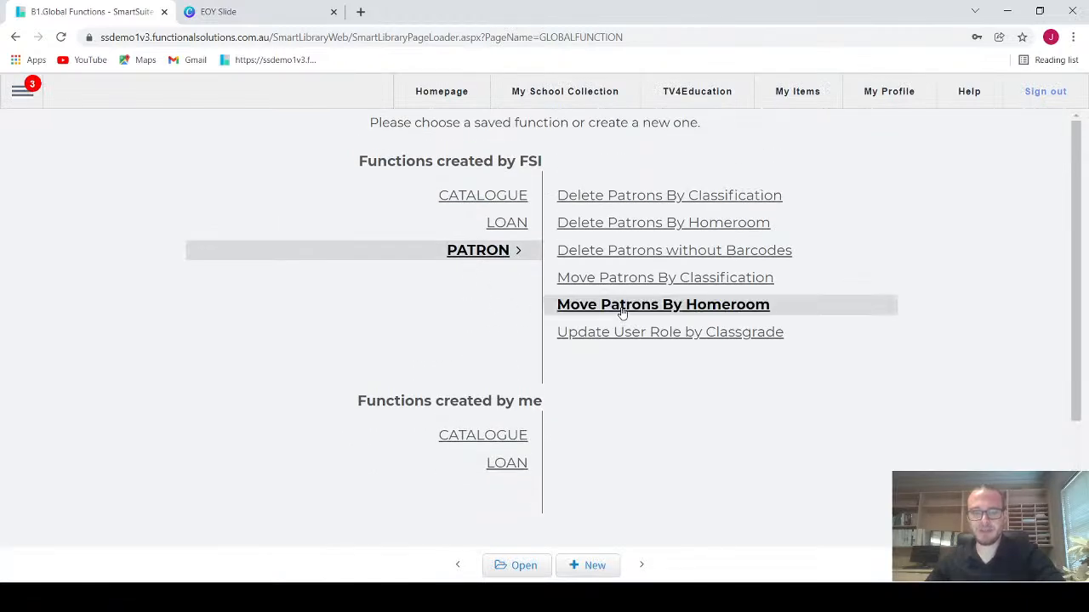
click(696, 279)
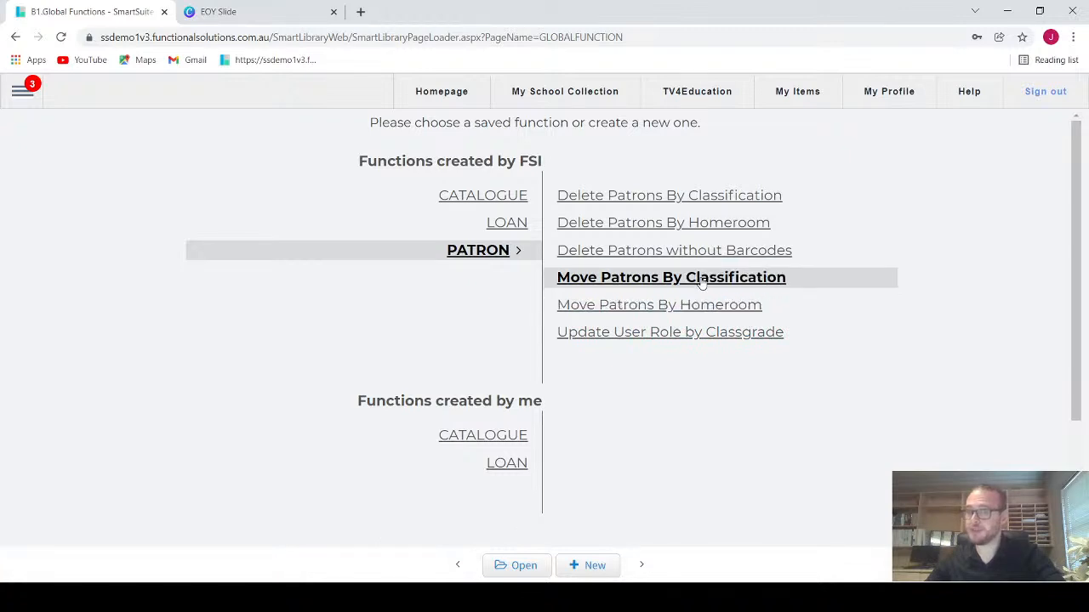
click(505, 566)
Step: Search for patrons in Move Patrons By Classification without choosing any classgrade
click(656, 169)
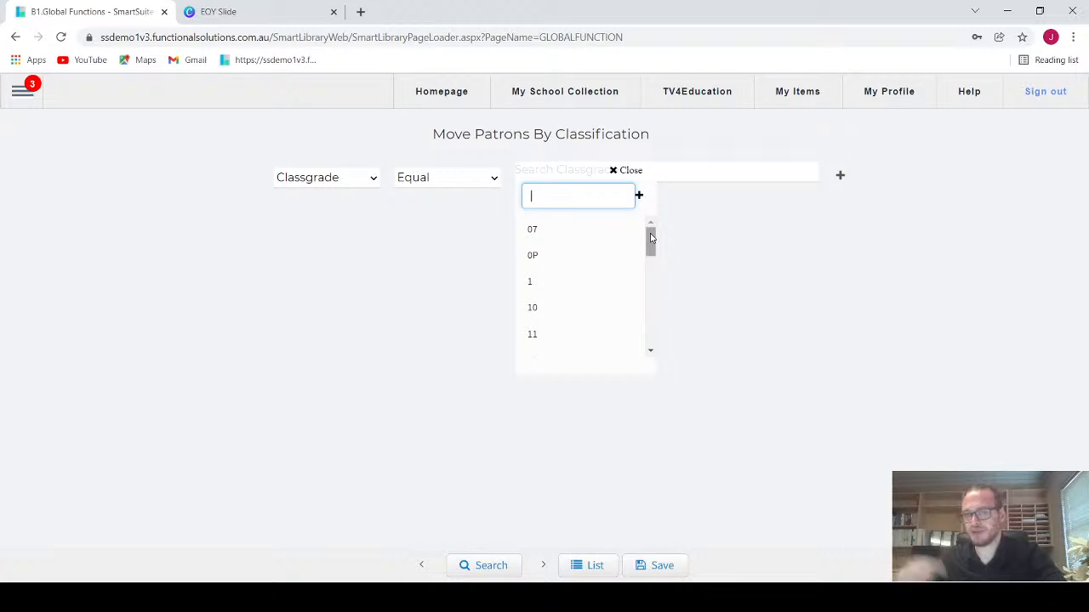
click(484, 565)
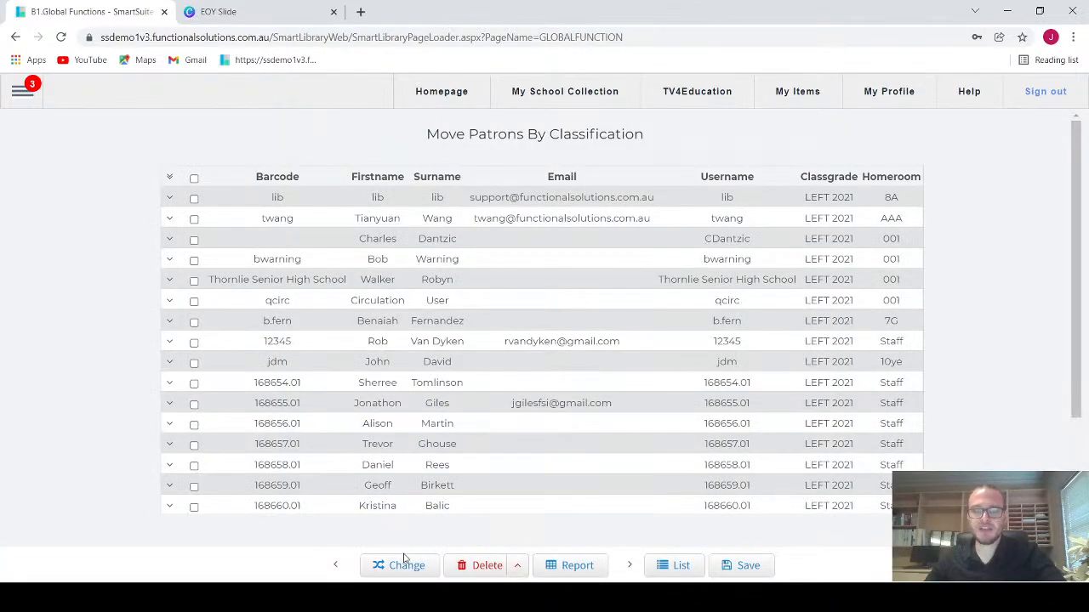
click(406, 564)
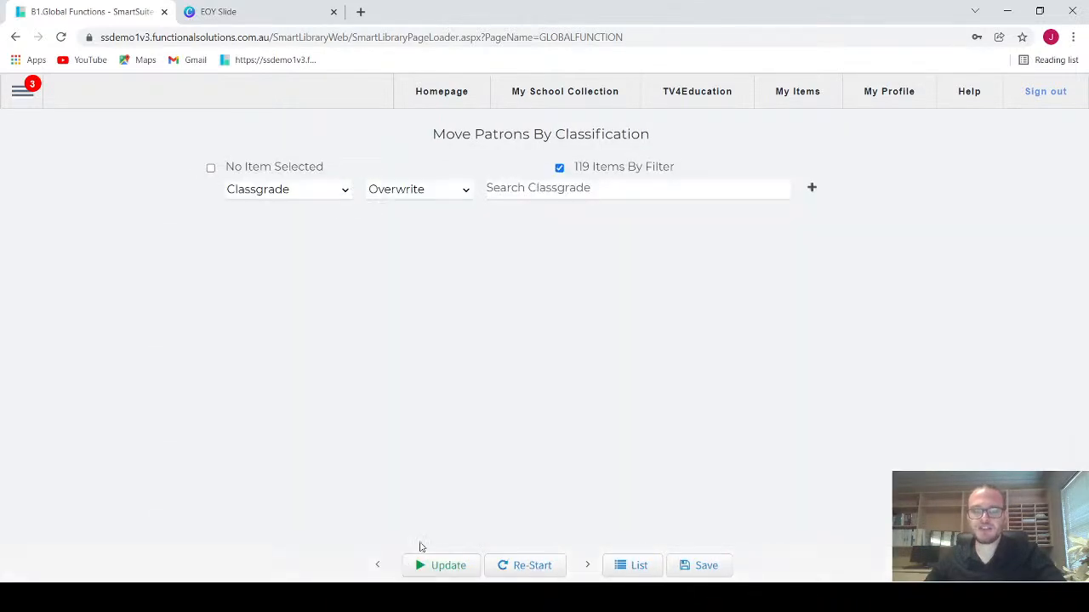
Step: Prepare to overwrite the filtered patrons' classgrade with LEFT 2021, and close the update warning without confirming
click(564, 202)
text(LEFT 2021)
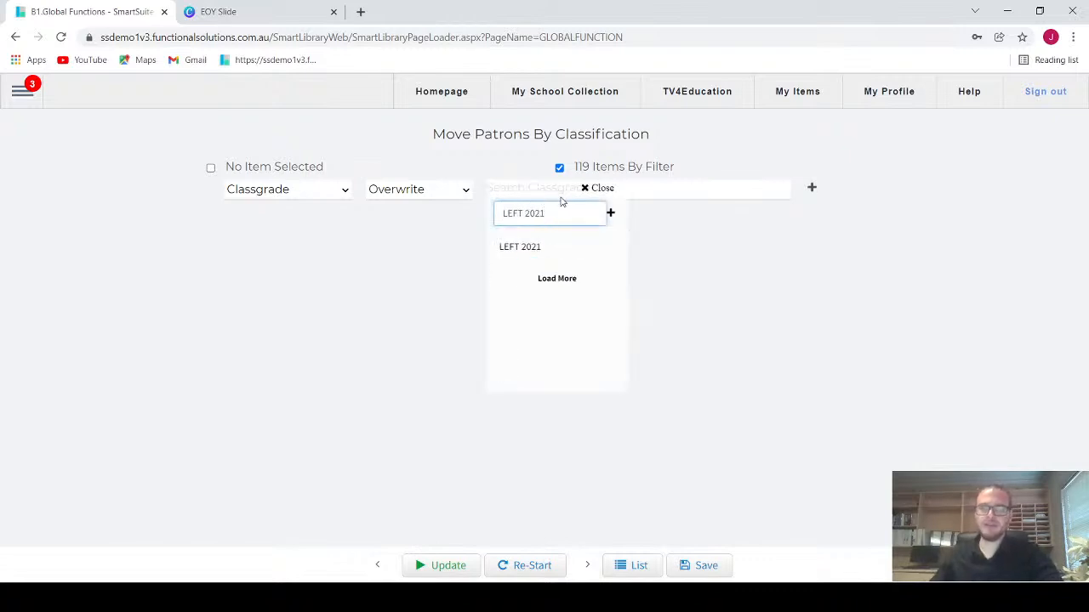
click(562, 252)
click(417, 568)
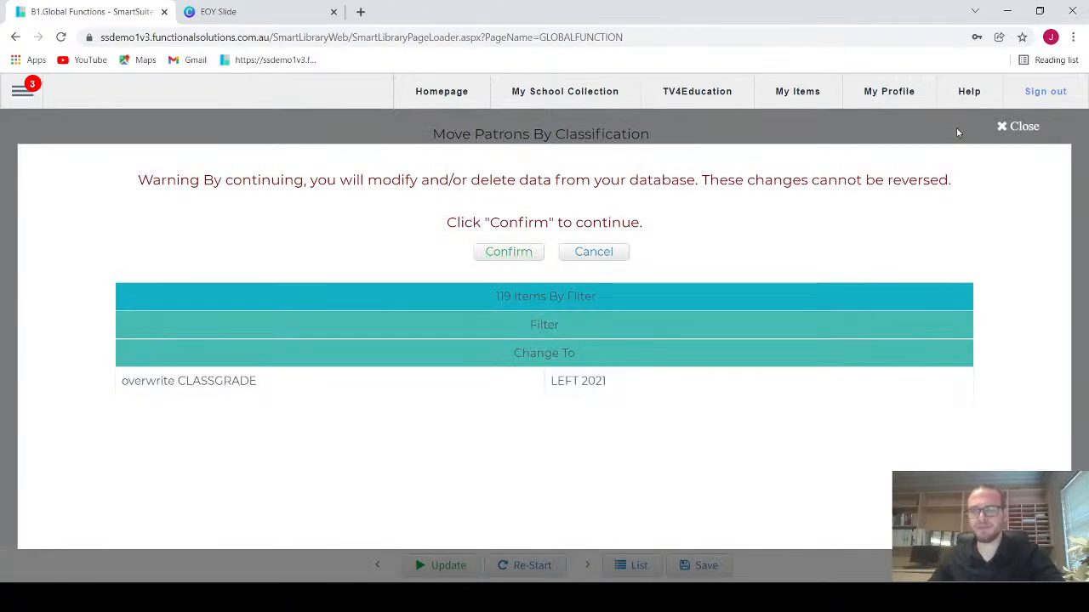
click(1007, 127)
Step: Open the Authority Editor from the configuration pages
click(26, 96)
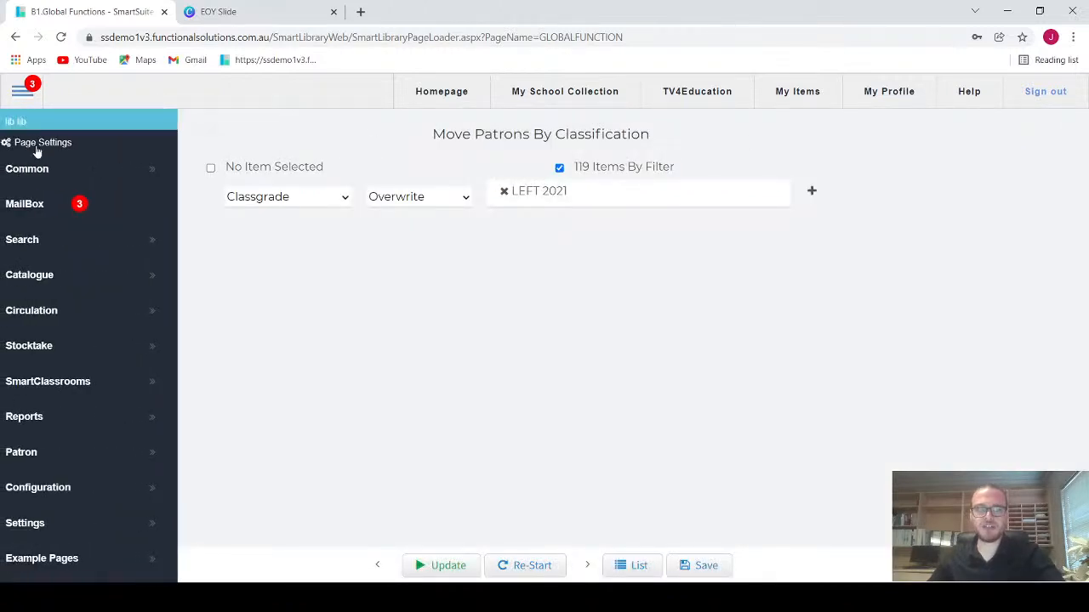
mouse_move(53, 488)
scroll(258, 505, down, 2)
click(250, 417)
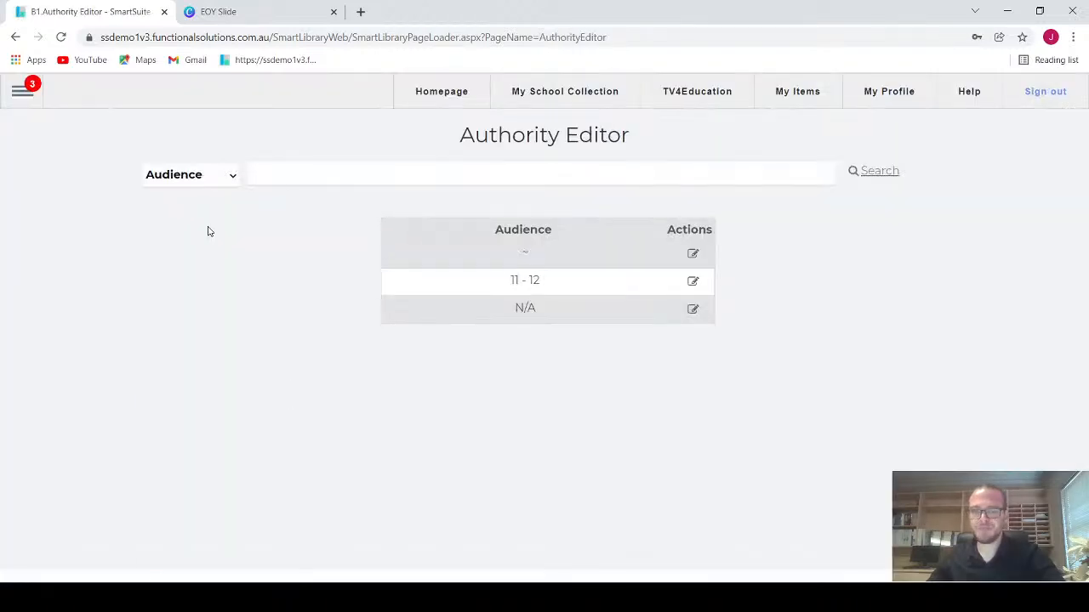
Step: List the Classgrade entries in the Authority Editor
click(202, 177)
scroll(212, 315, down, 1)
click(213, 316)
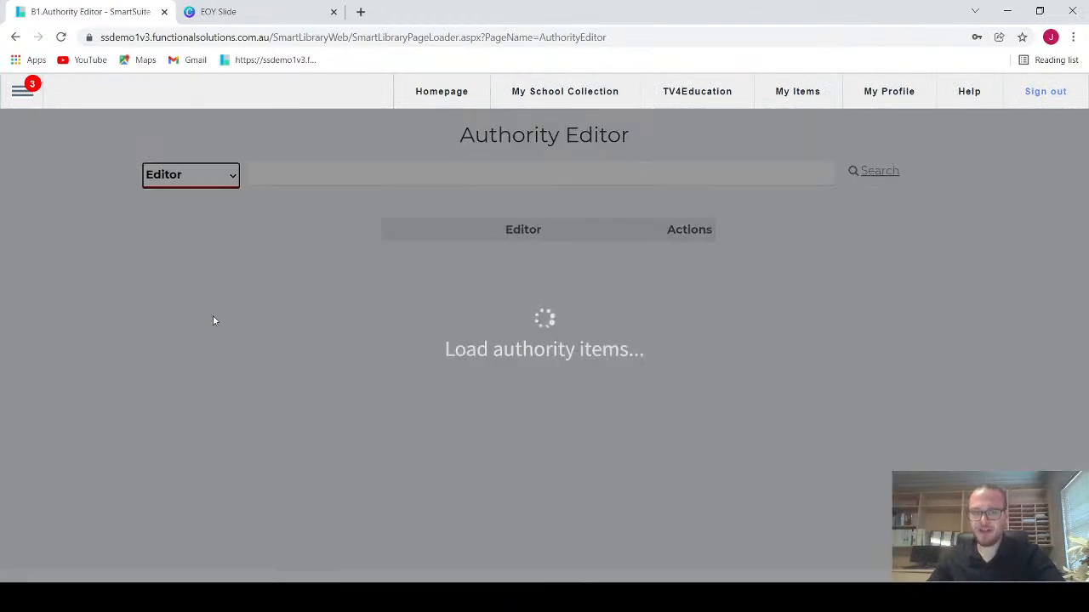
scroll(207, 159, down, 1)
scroll(207, 158, up, 1)
click(214, 175)
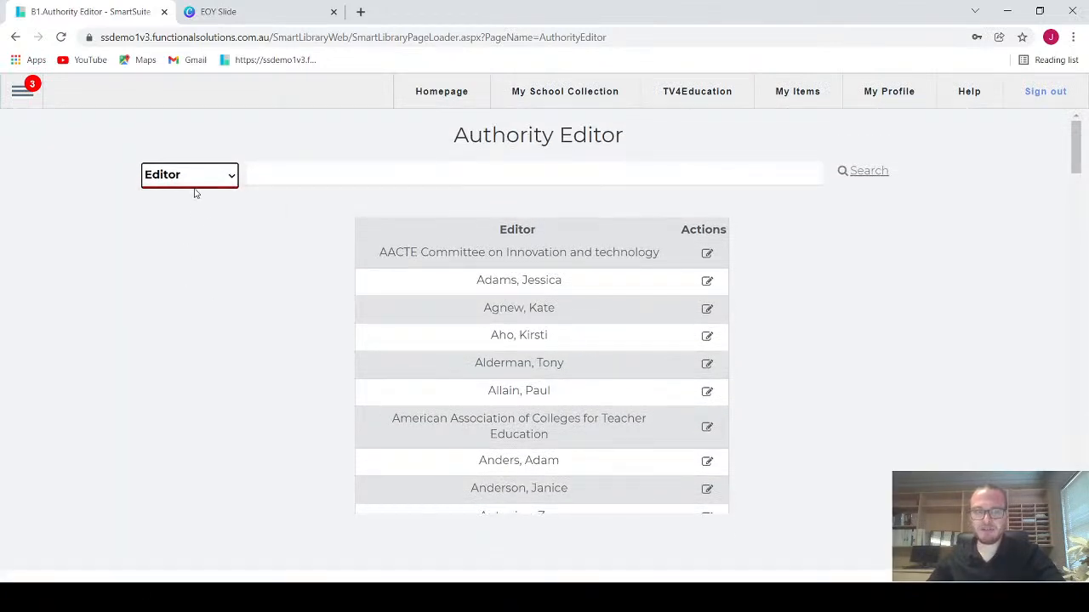
click(180, 313)
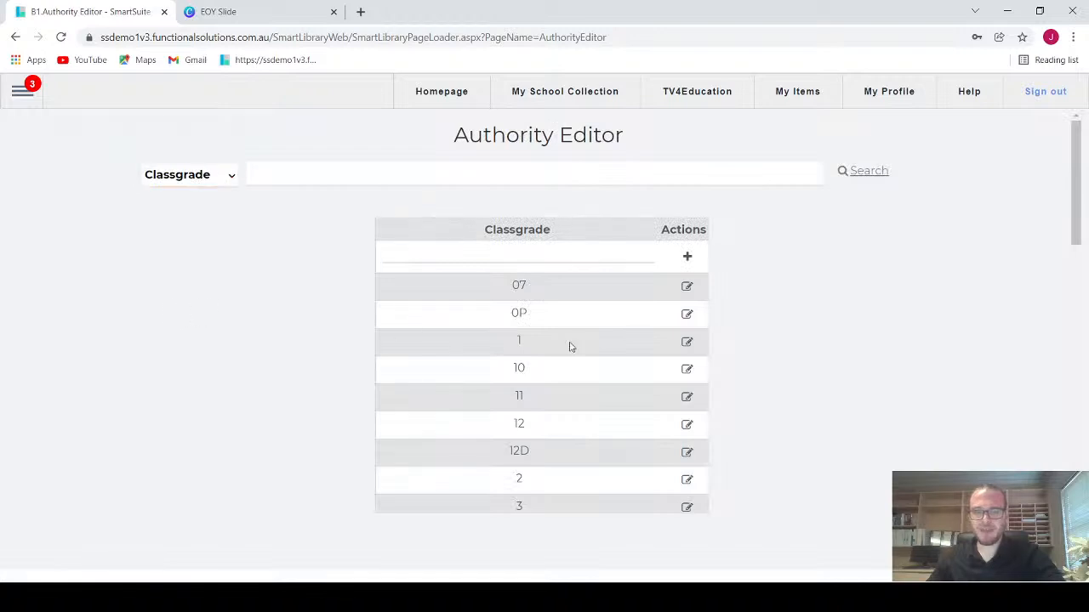
scroll(819, 335, down, 1)
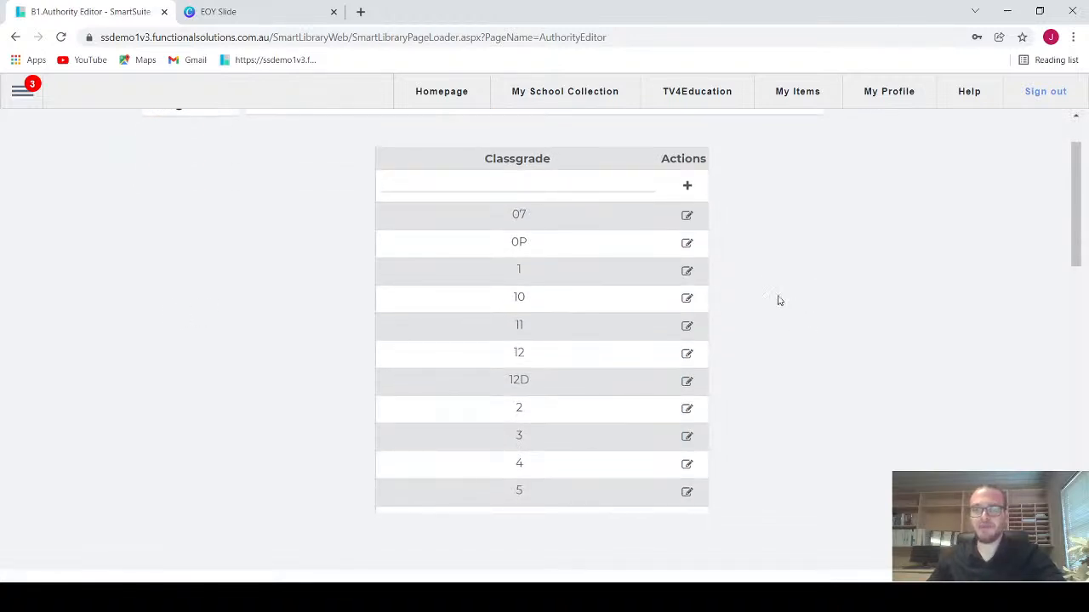
scroll(732, 260, up, 1)
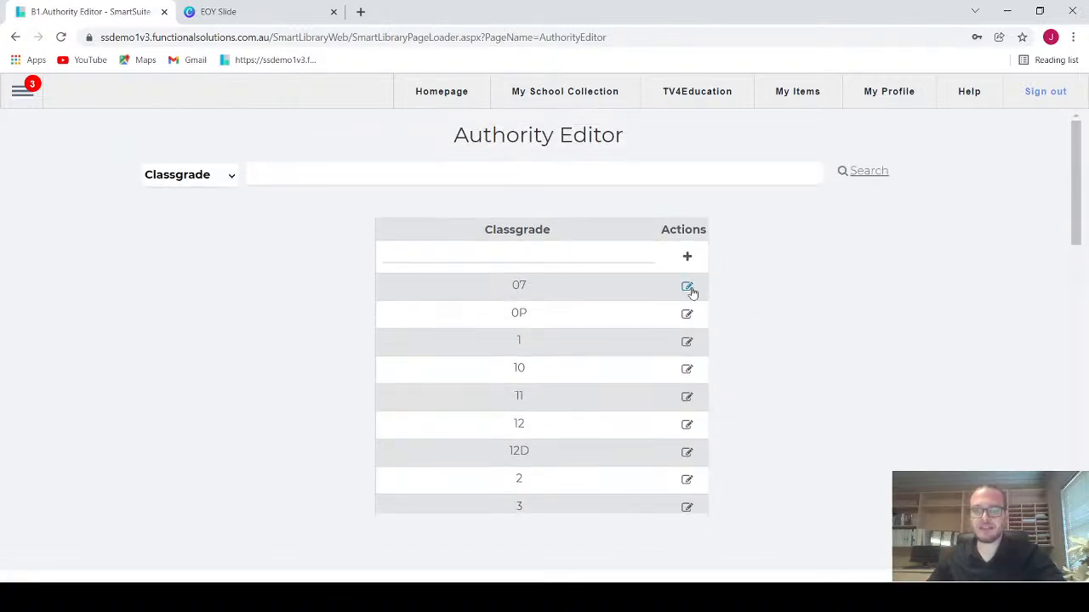
Step: Examine the Final Borrow and Expiry dates of classgrades 07 and 0P, closing each record without changes
click(687, 287)
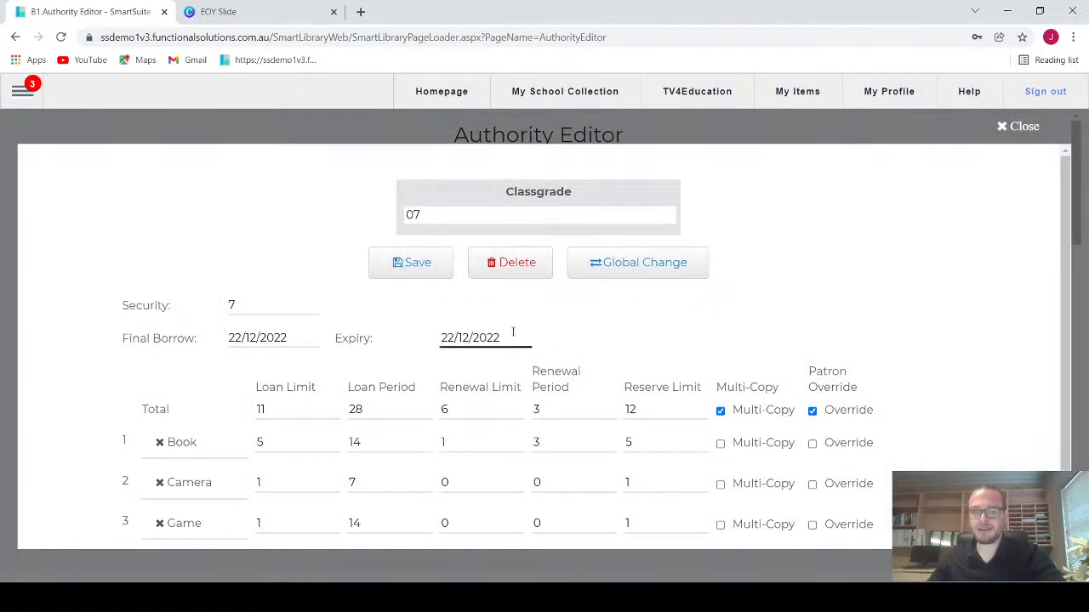
click(287, 339)
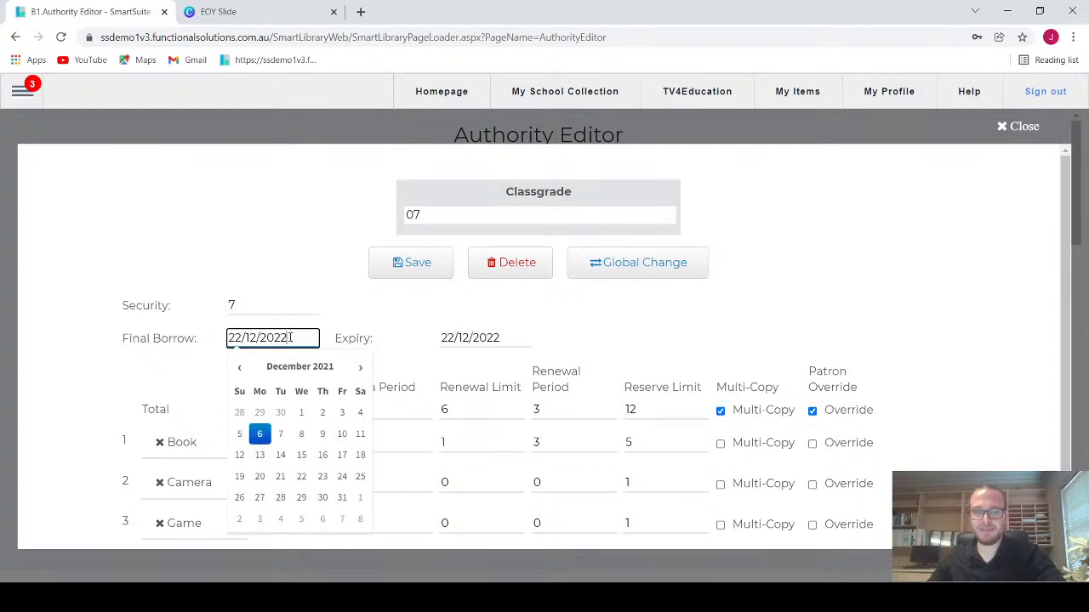
drag(288, 338, 281, 338)
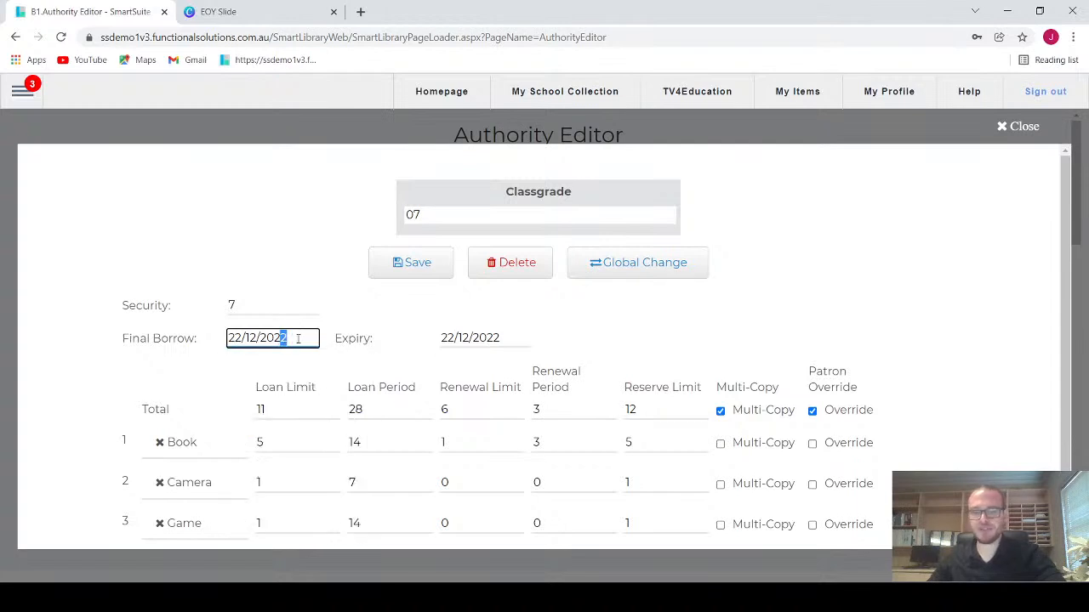
click(626, 332)
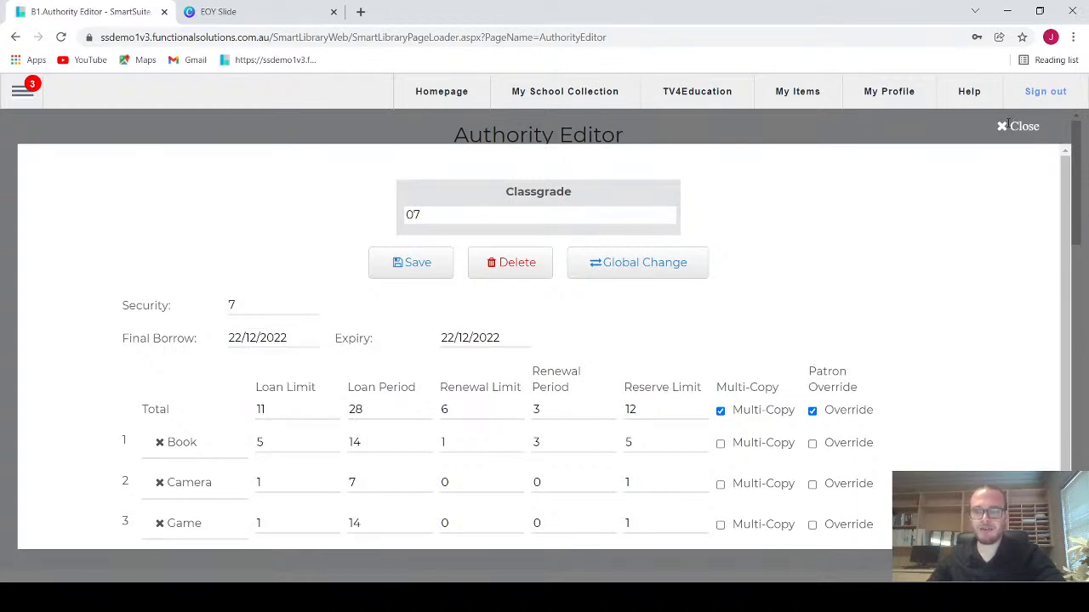
click(1009, 125)
click(685, 316)
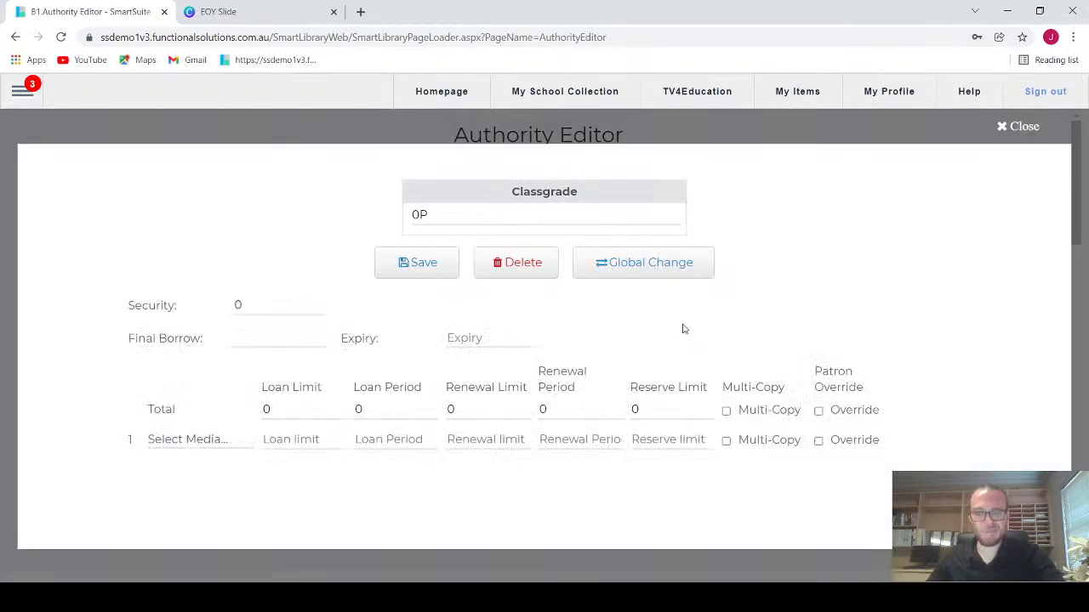
click(1008, 126)
Step: Change the Final Borrow and Expiry dates of classgrade 1 to 01/12/2023, and close the record without saving
click(690, 347)
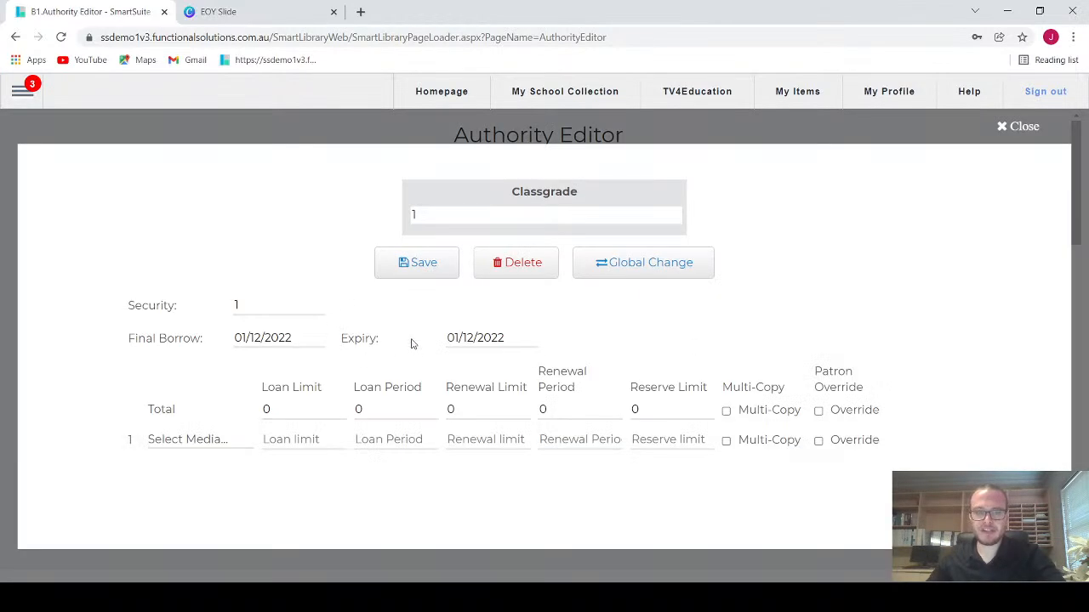
click(290, 338)
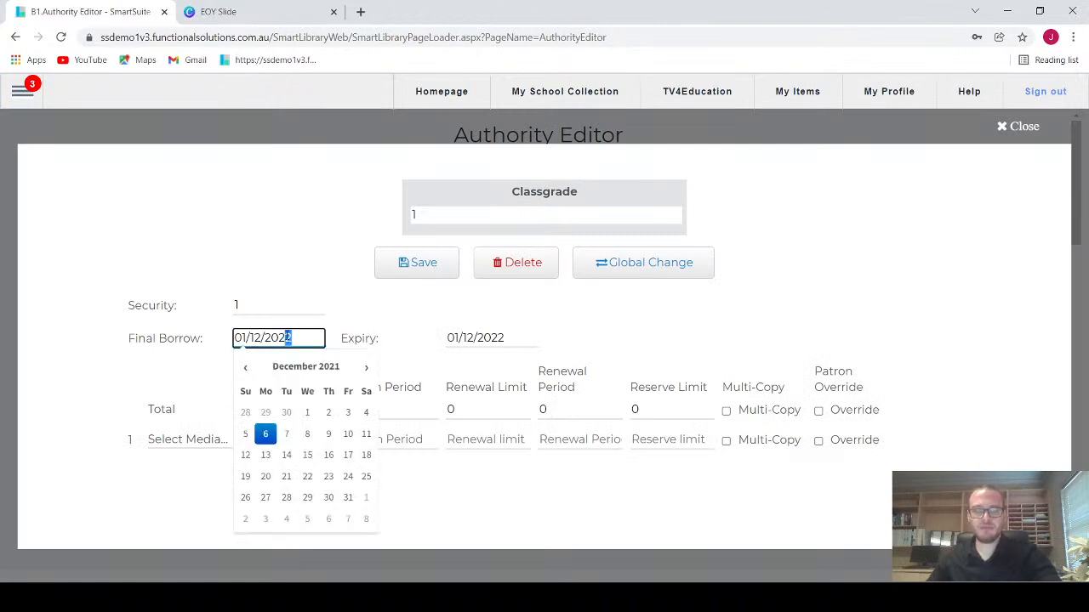
text(3)
drag(509, 338, 498, 338)
text(3)
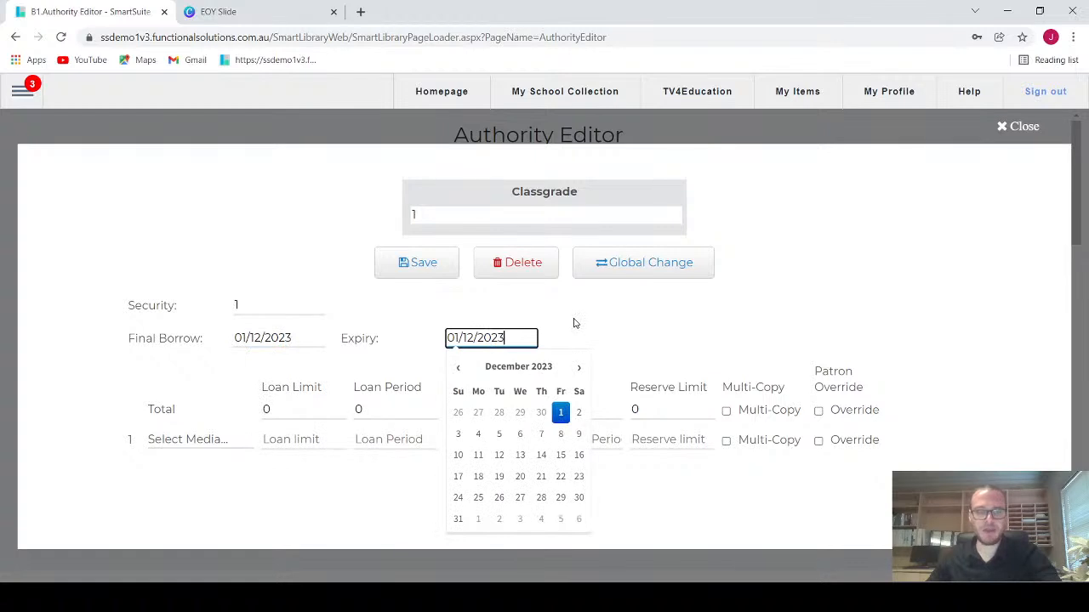
click(487, 311)
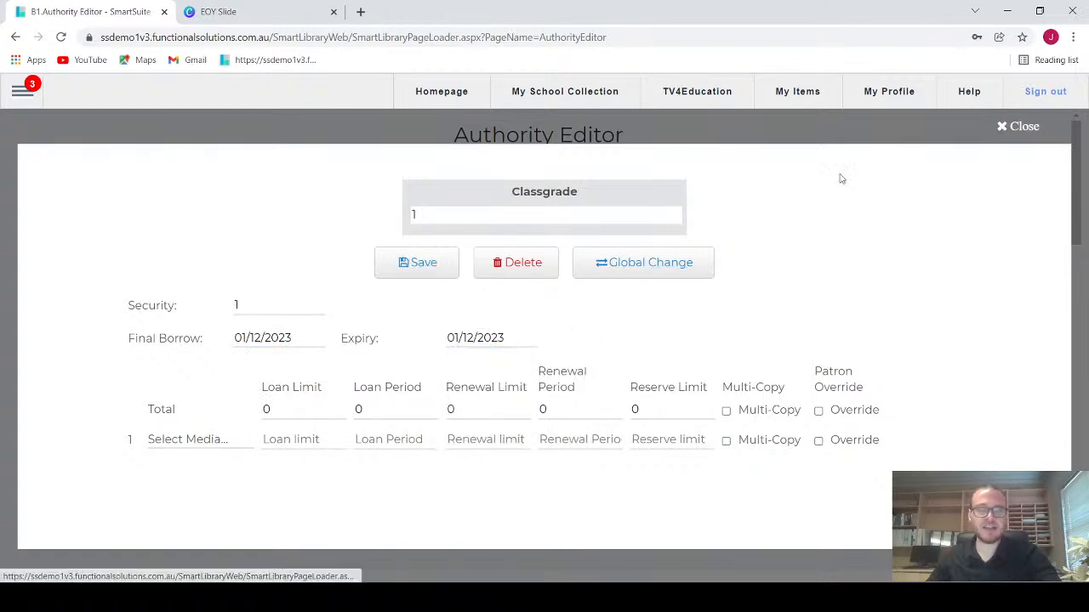
click(1012, 126)
Step: Switch the Authority Editor to the Loan Type entries
click(204, 176)
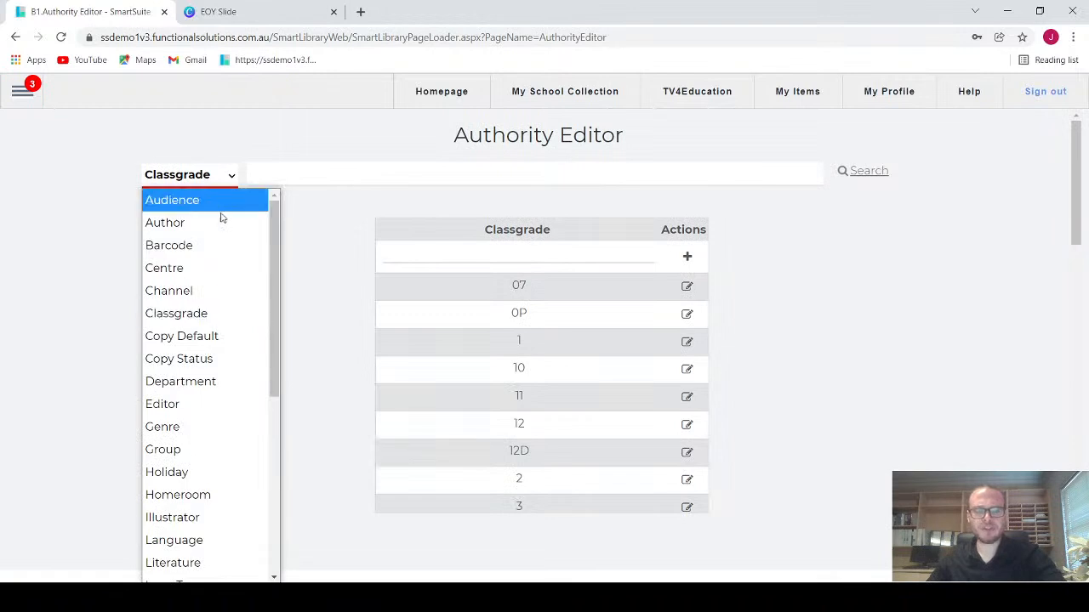
scroll(194, 447, down, 2)
click(195, 455)
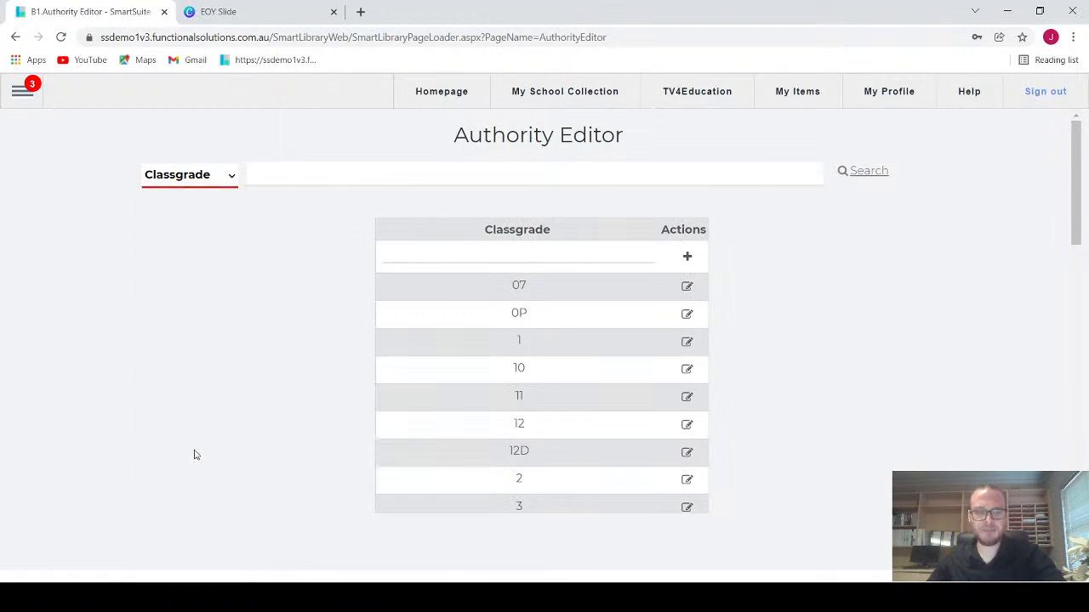
scroll(652, 294, down, 1)
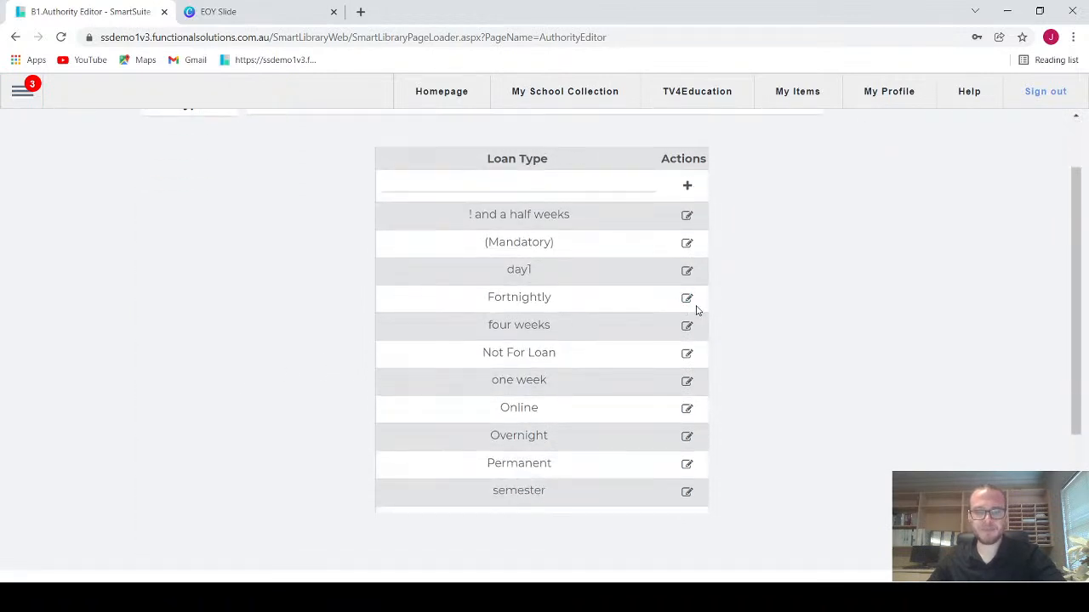
Step: Open the one week loan type's Final Borrow date for editing, keep its date and save the loan type
click(687, 381)
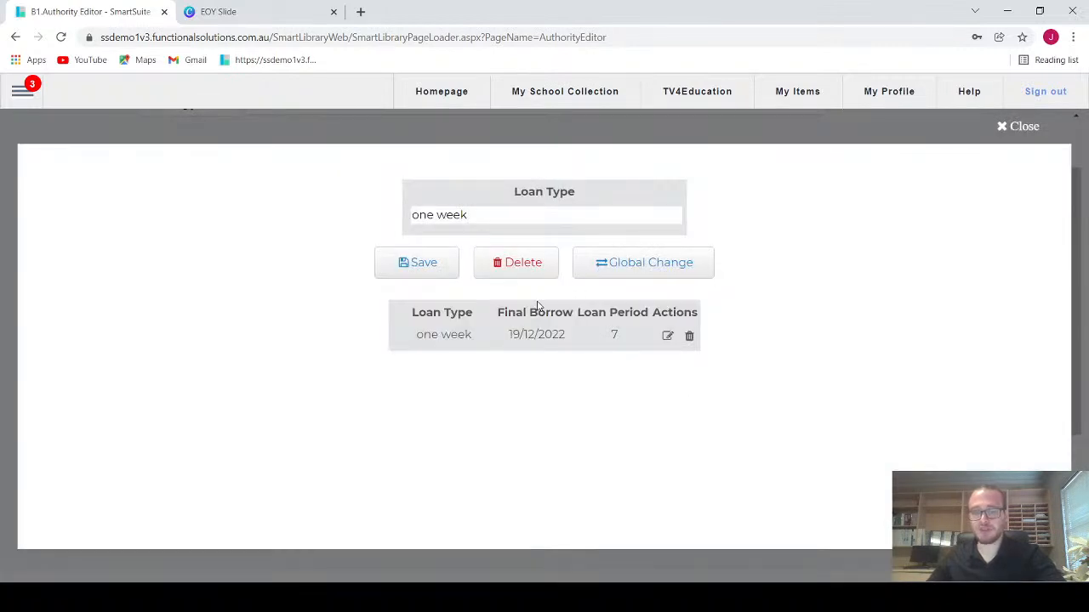
click(666, 337)
click(488, 335)
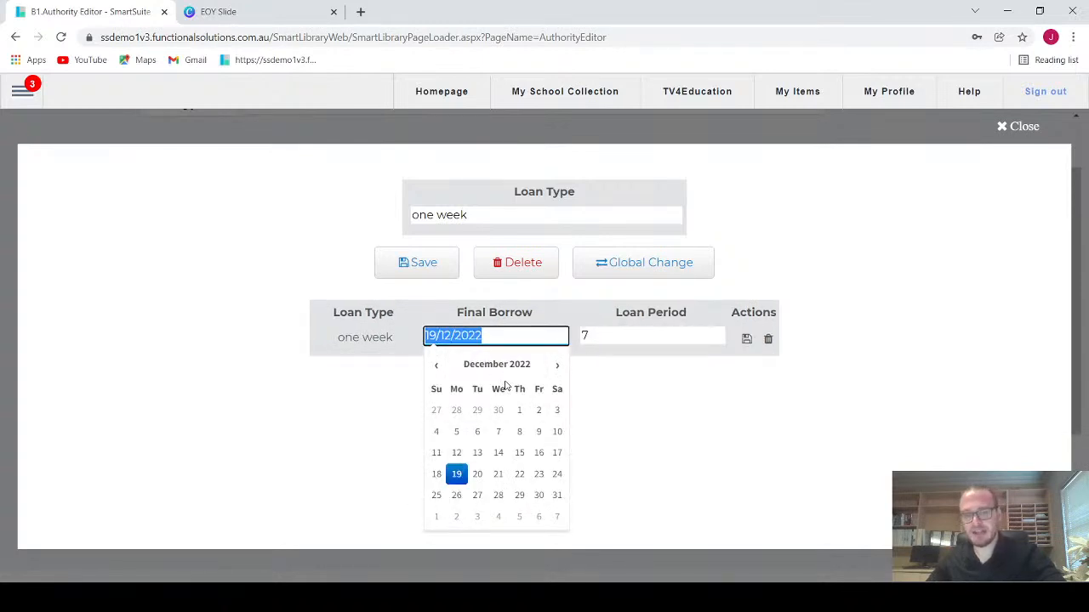
click(668, 383)
click(747, 340)
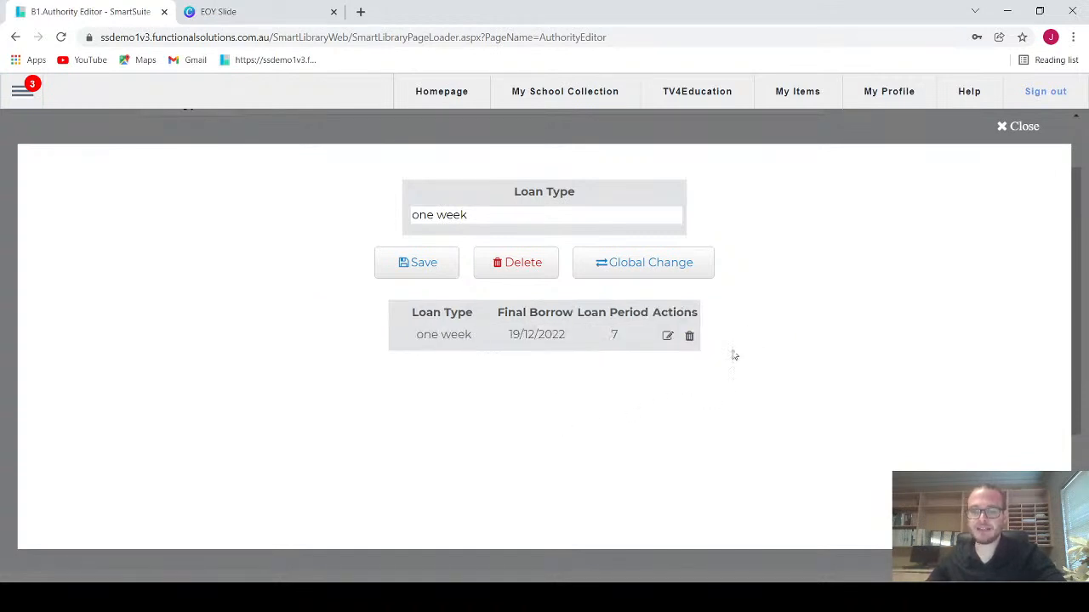
click(436, 267)
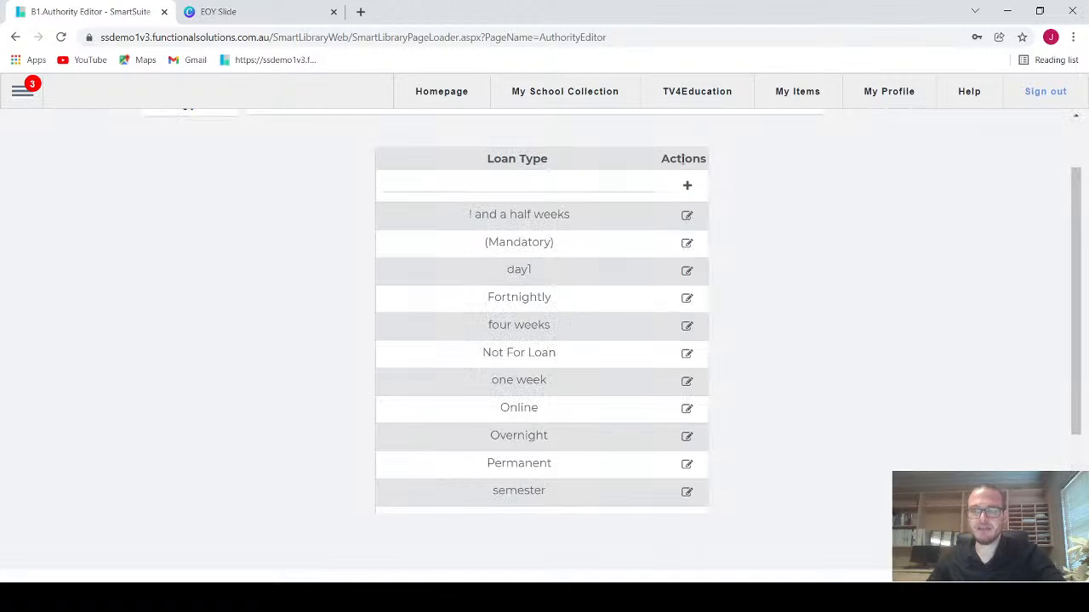
Step: Switch the Authority Editor to the Renew Type entries
scroll(223, 232, up, 1)
click(198, 178)
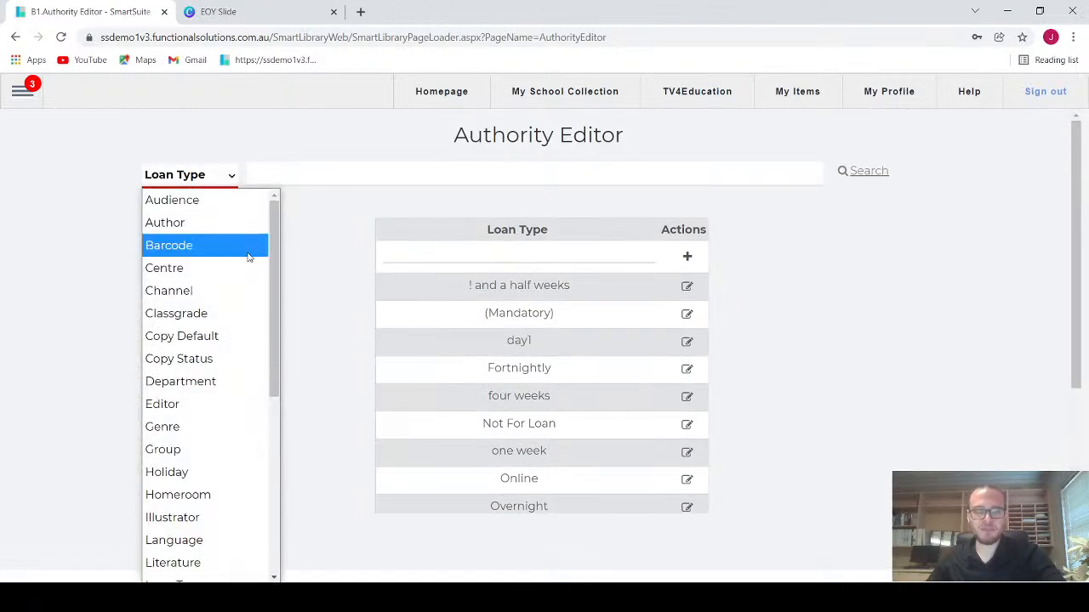
drag(272, 260, 274, 417)
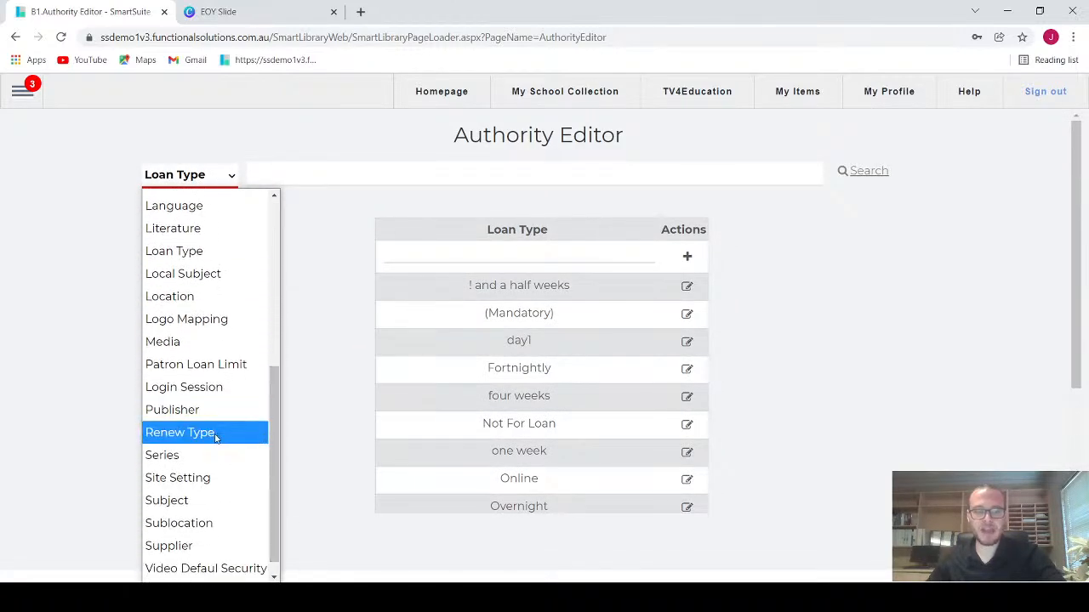
click(223, 432)
Step: Set the Final Borrow date of the not for loan renew type to 22/12/2022, save the record and close it
scroll(715, 367, down, 1)
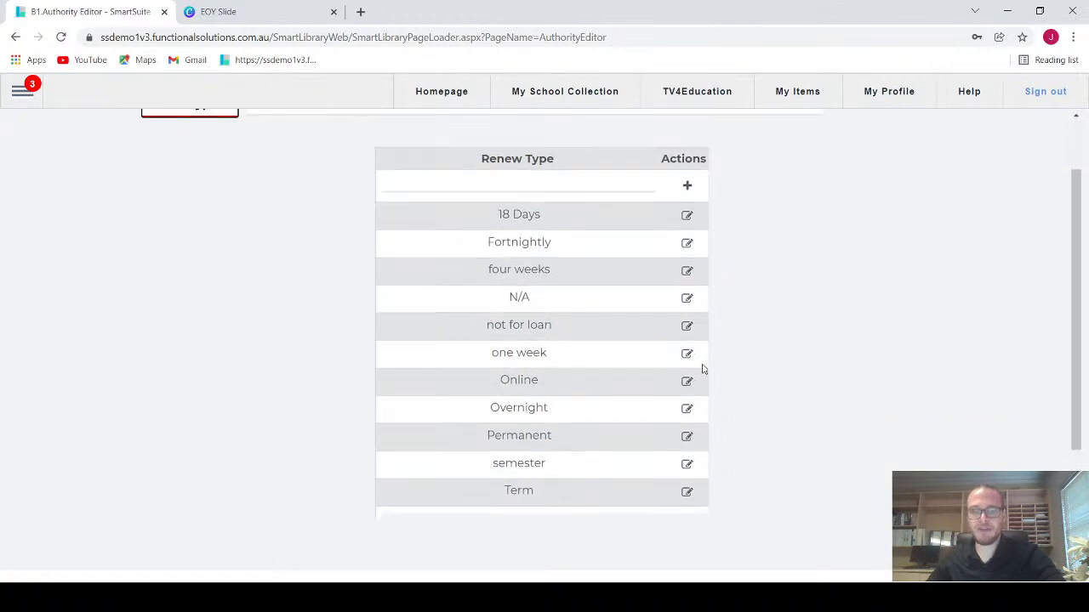
click(686, 325)
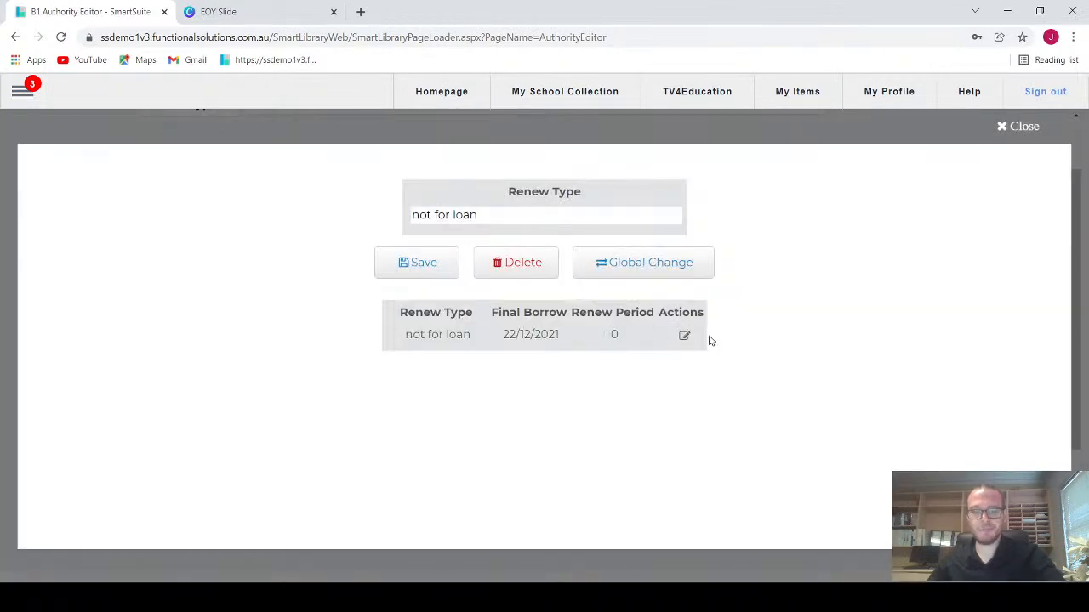
click(687, 338)
click(487, 335)
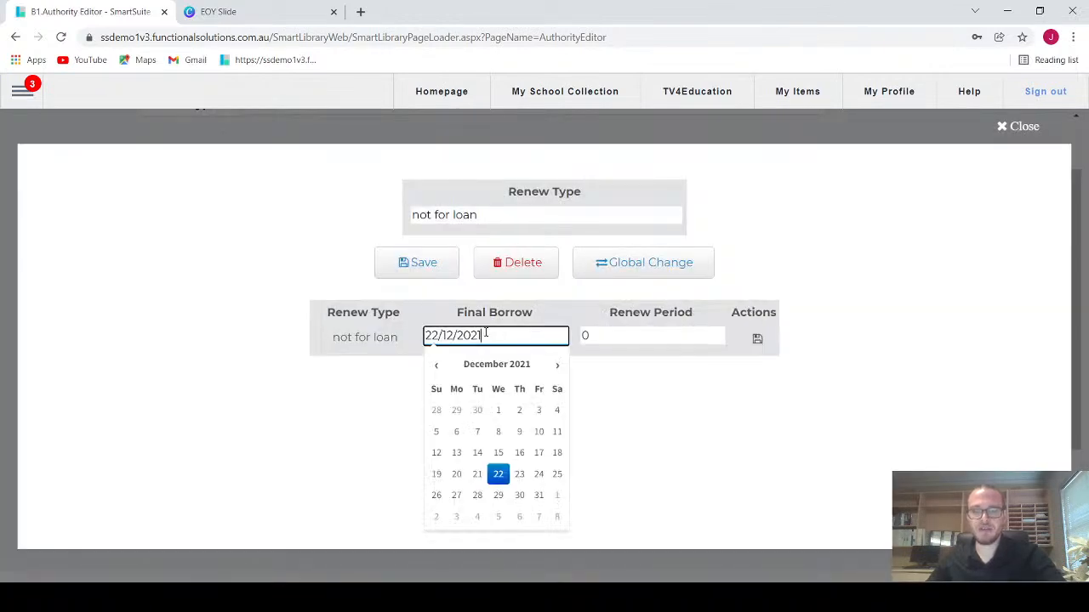
text(2)
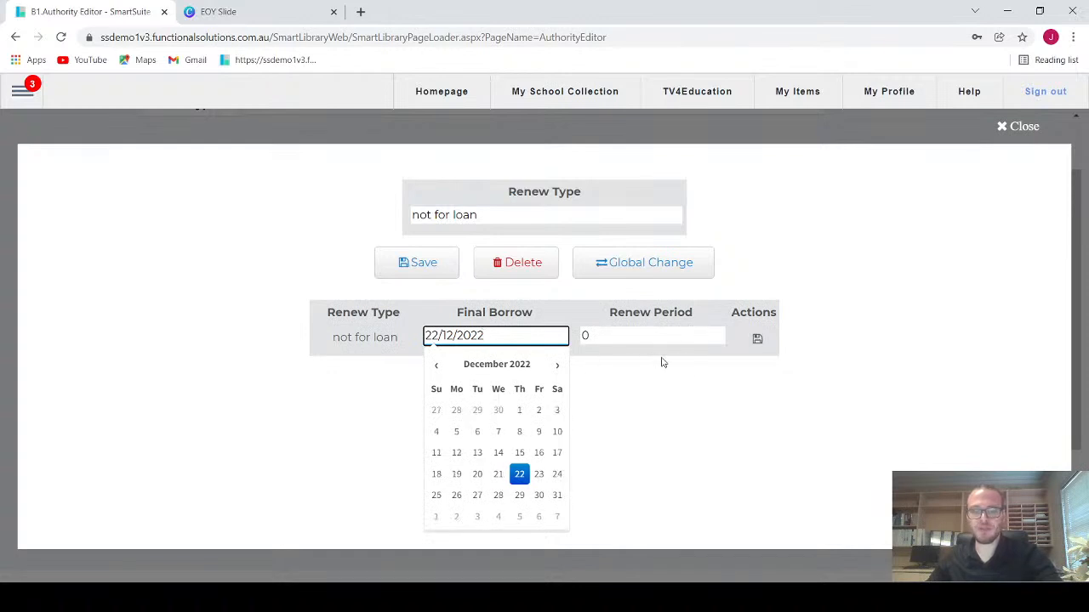
click(757, 339)
click(429, 266)
click(1017, 127)
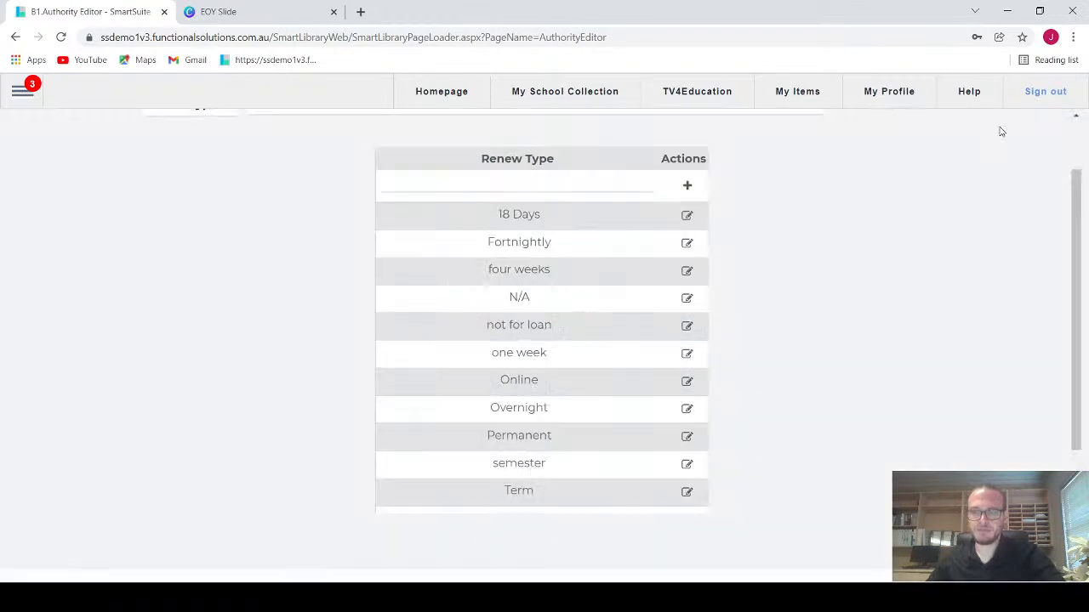
Step: Switch to the EOY Slide presentation in Canva and go back to its opening slide listing the end-of-year tasks
click(259, 12)
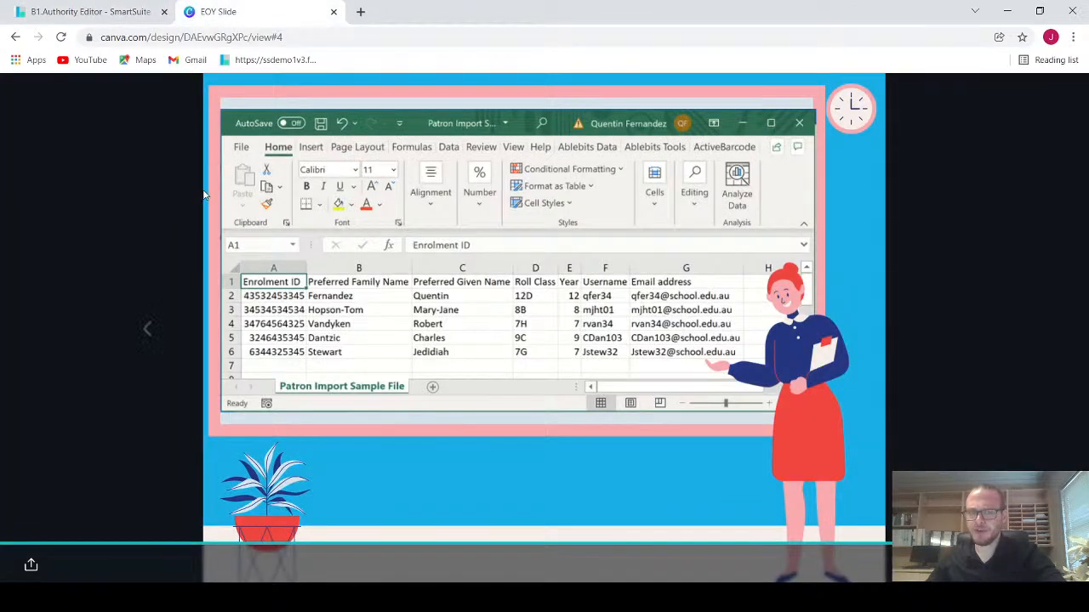
click(147, 340)
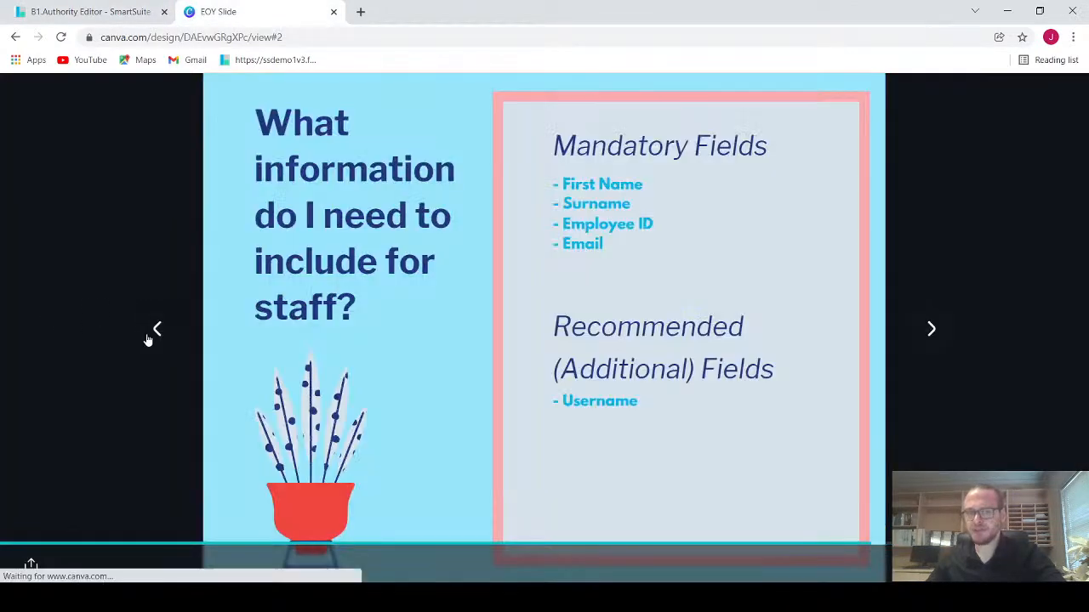
click(147, 339)
click(147, 340)
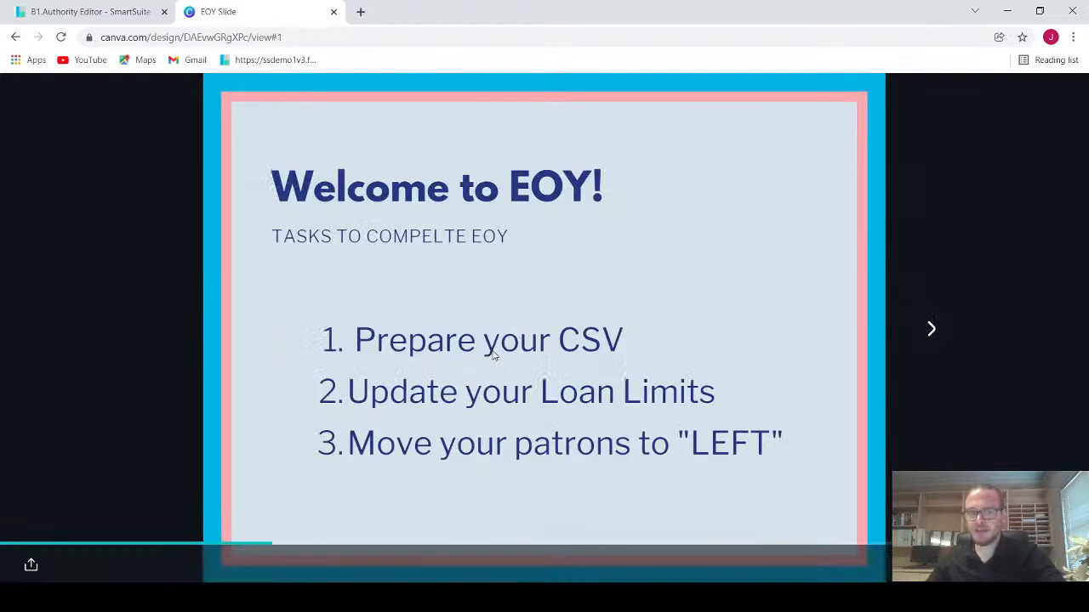